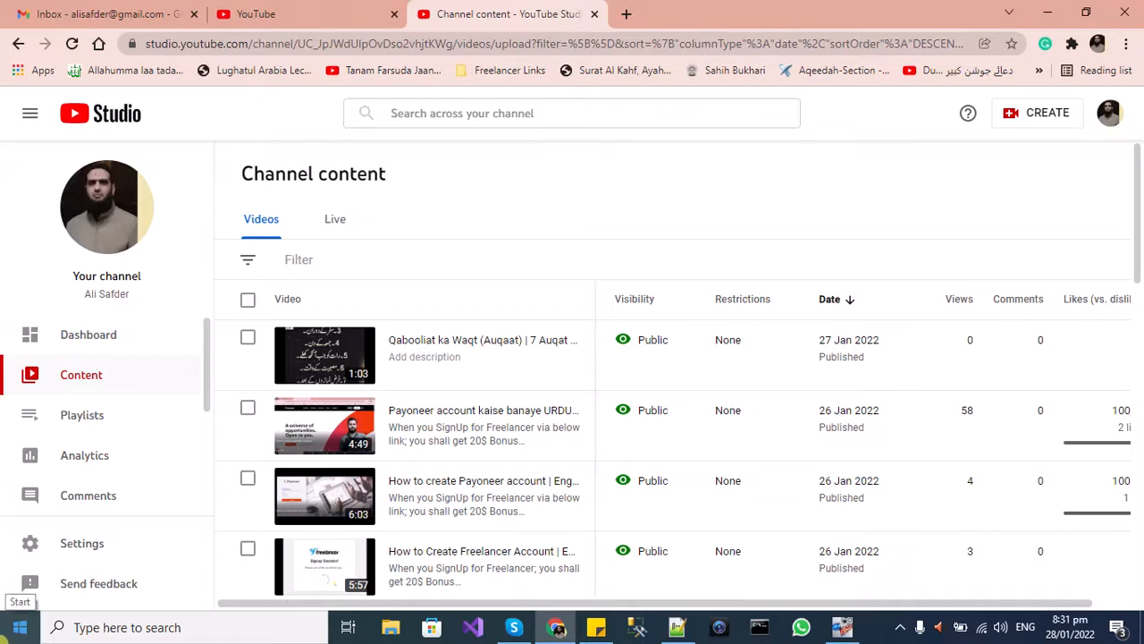
- Search the computer for Paint and open it with a blank canvas
left_click(7, 633)
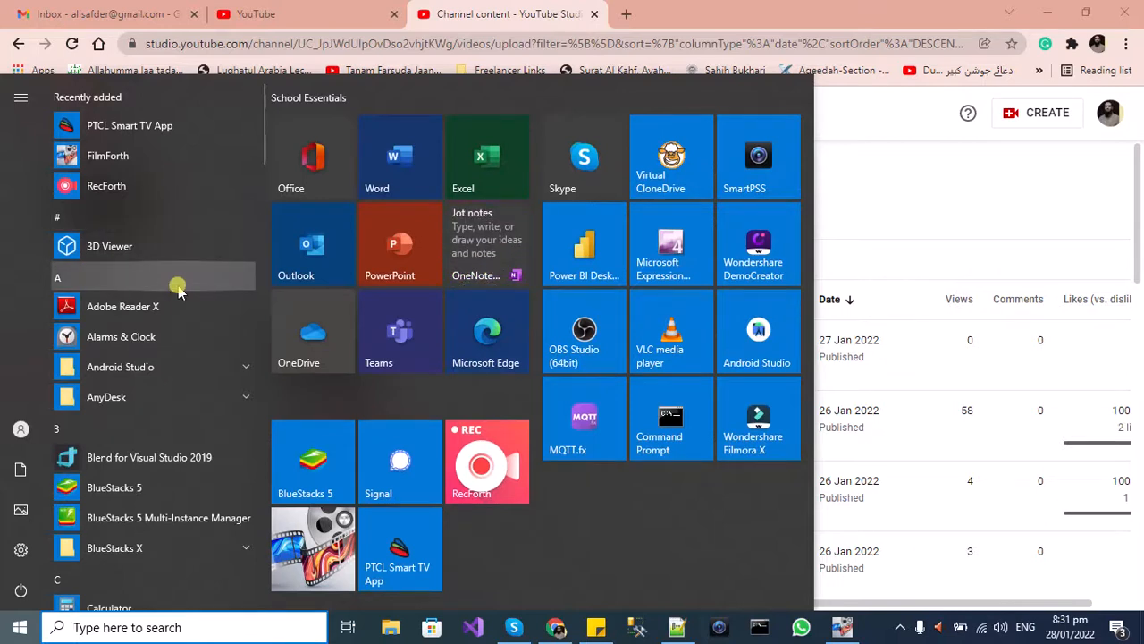
type("pain")
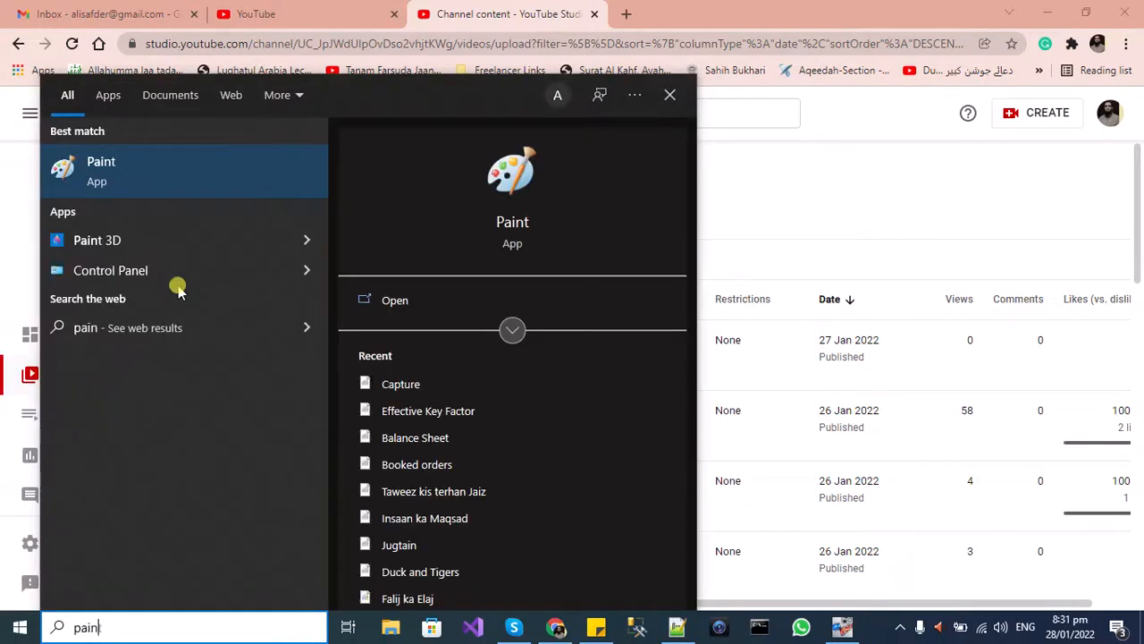
type("t")
key("Return")
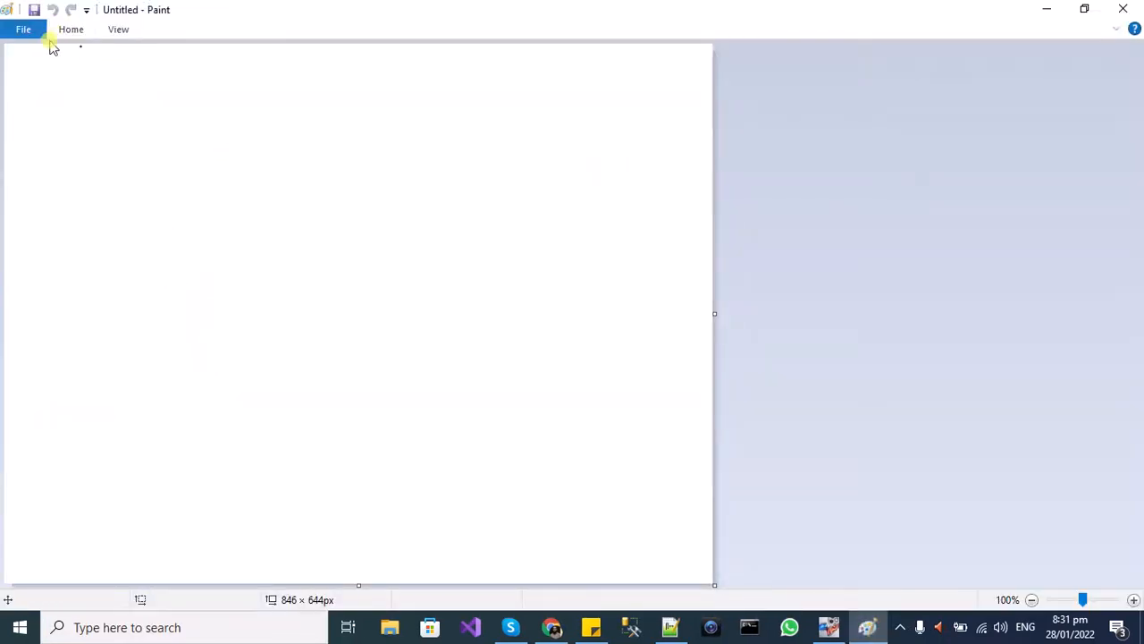
- Draw a black-outlined rectangle of about 385 × 354 px in the upper part of the canvas
left_click(76, 31)
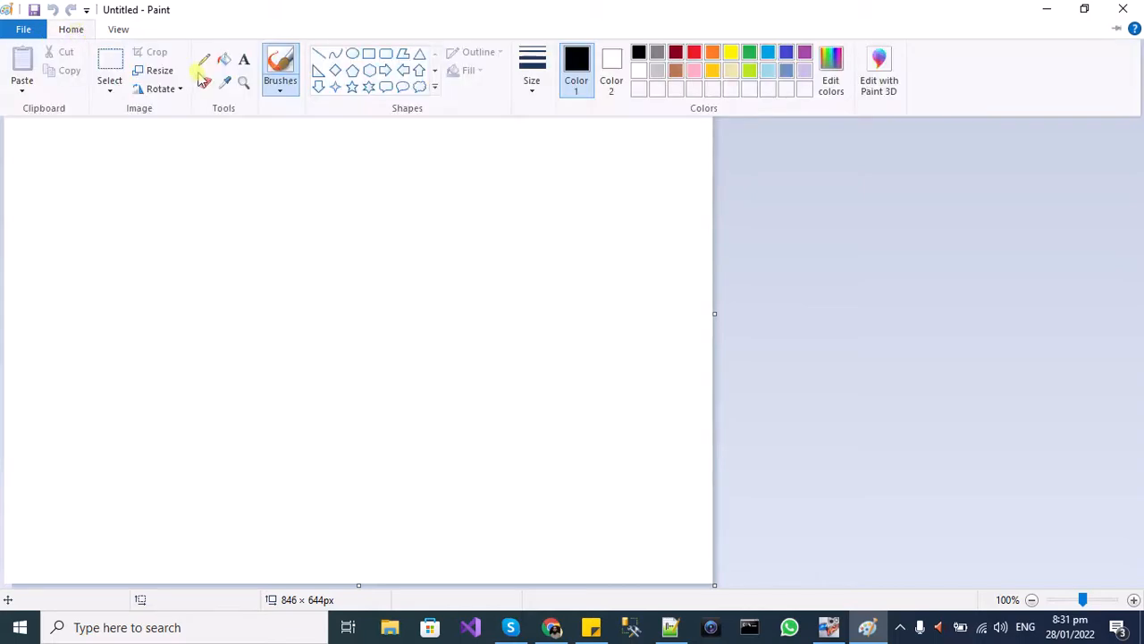
left_click(368, 56)
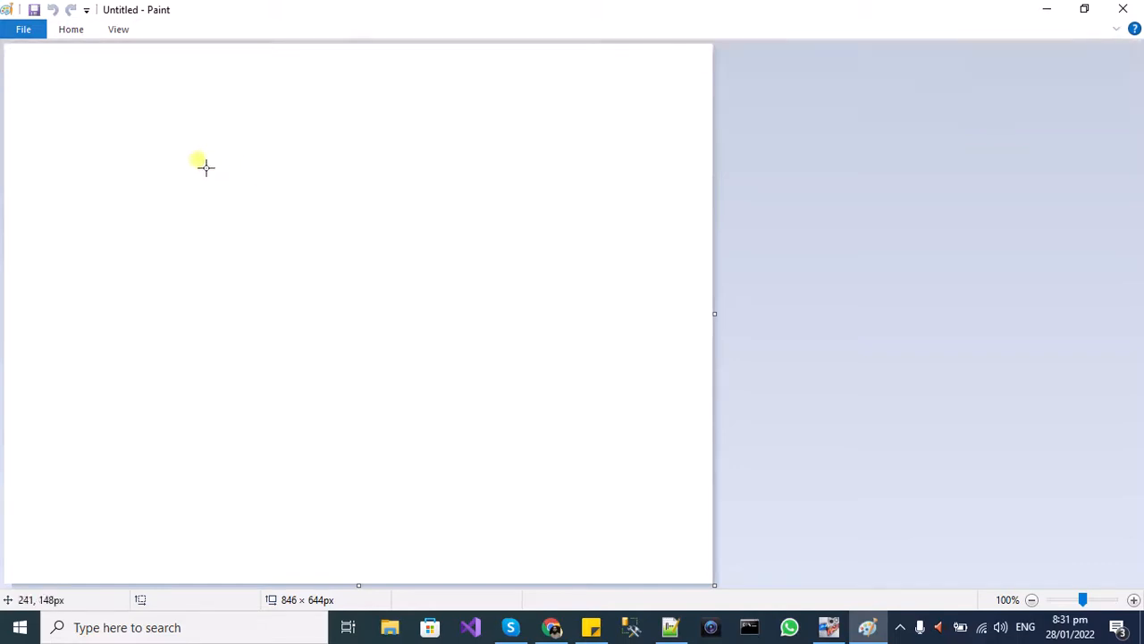
mouse_move(128, 79)
left_mouse_down()
mouse_move(295, 159)
mouse_move(391, 317)
mouse_move(449, 373)
left_mouse_up()
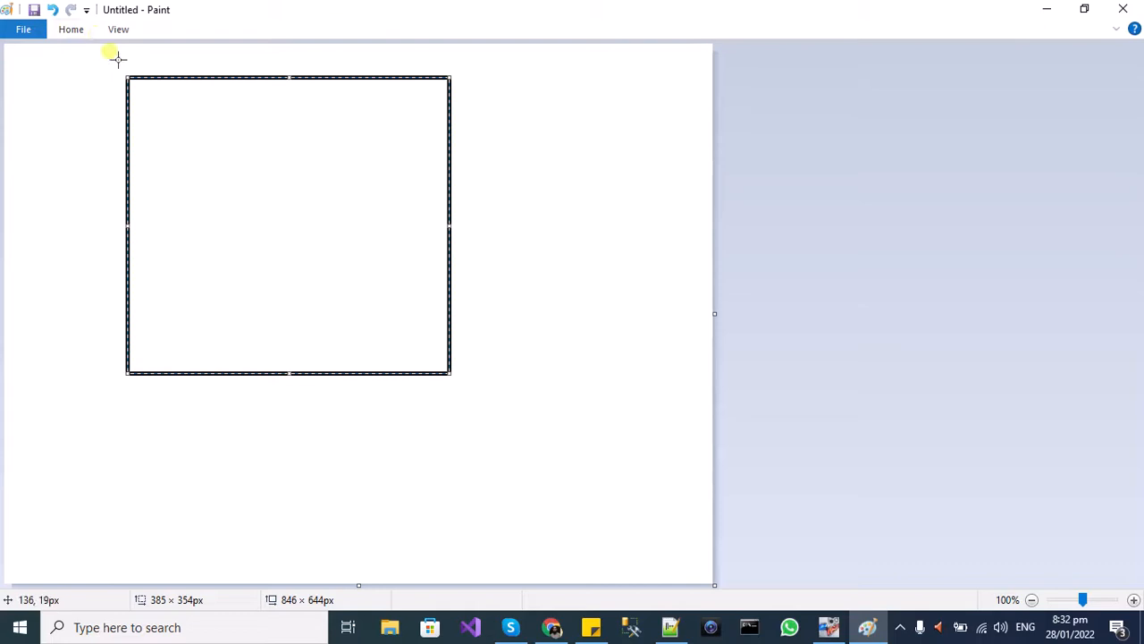
- Add the first name as text in the upper half of the rectangle and the last name as separate text below it
left_click(68, 30)
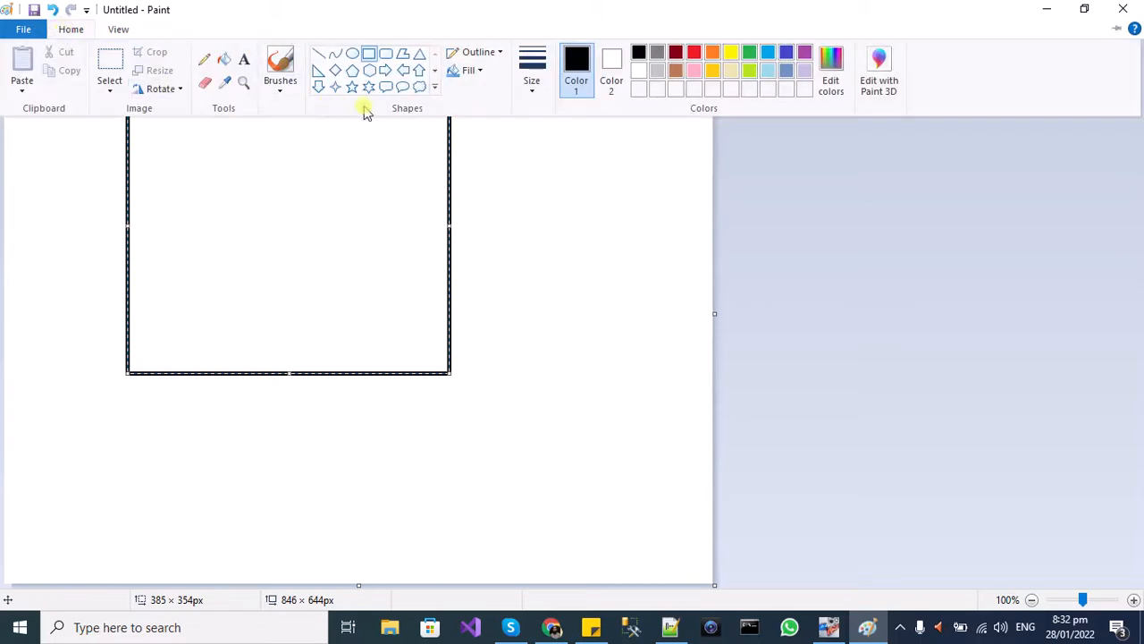
left_click(243, 60)
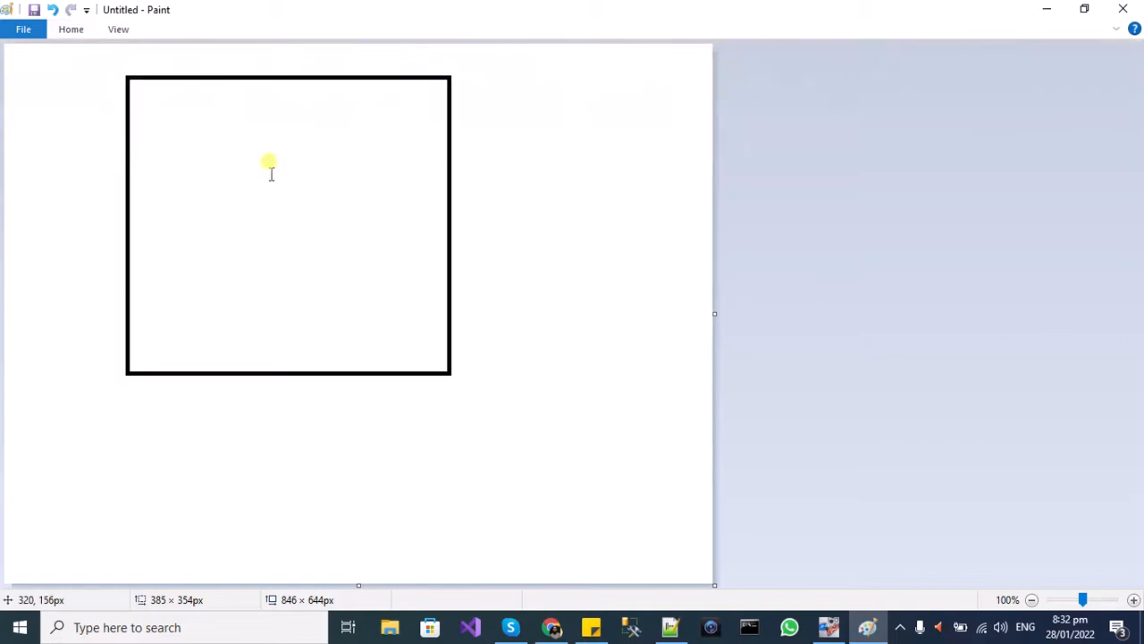
left_click(232, 120)
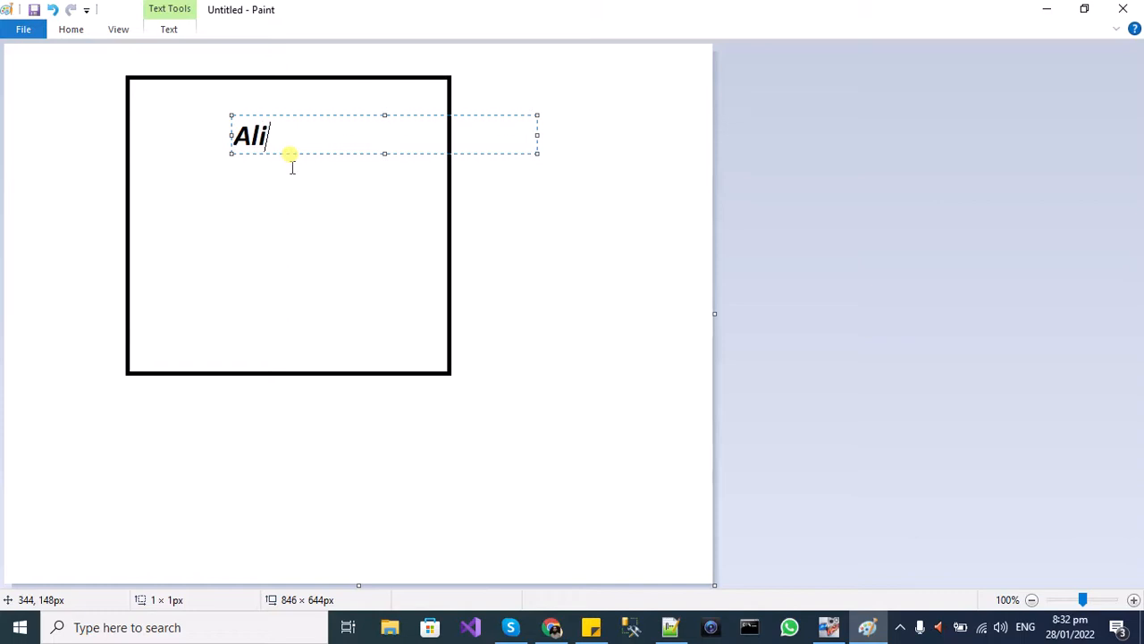
left_click(301, 262)
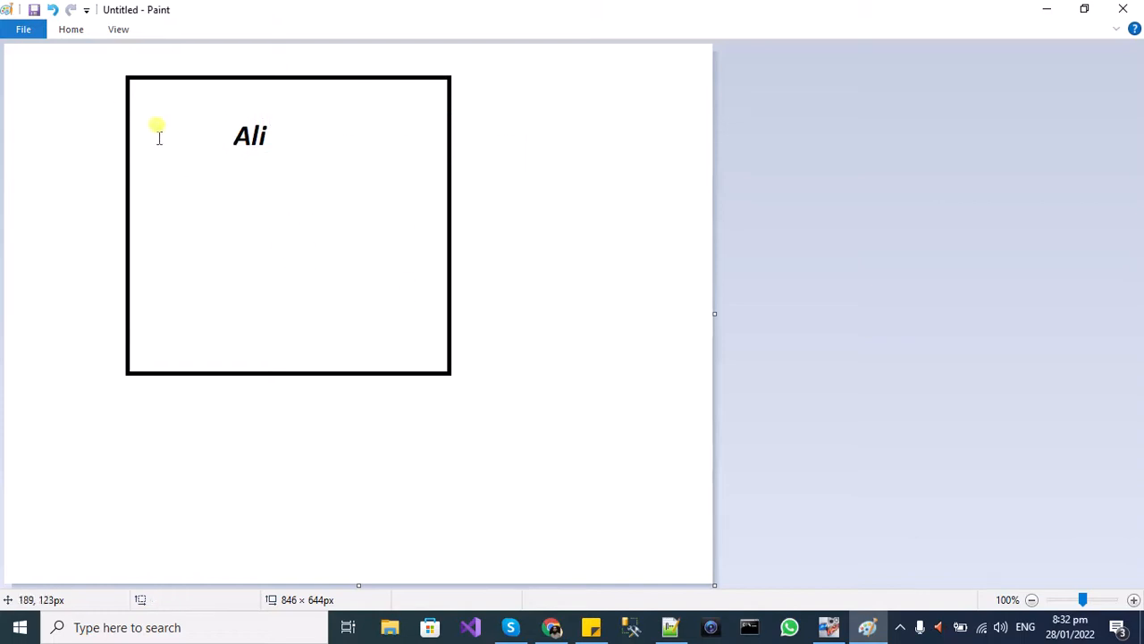
left_click(199, 215)
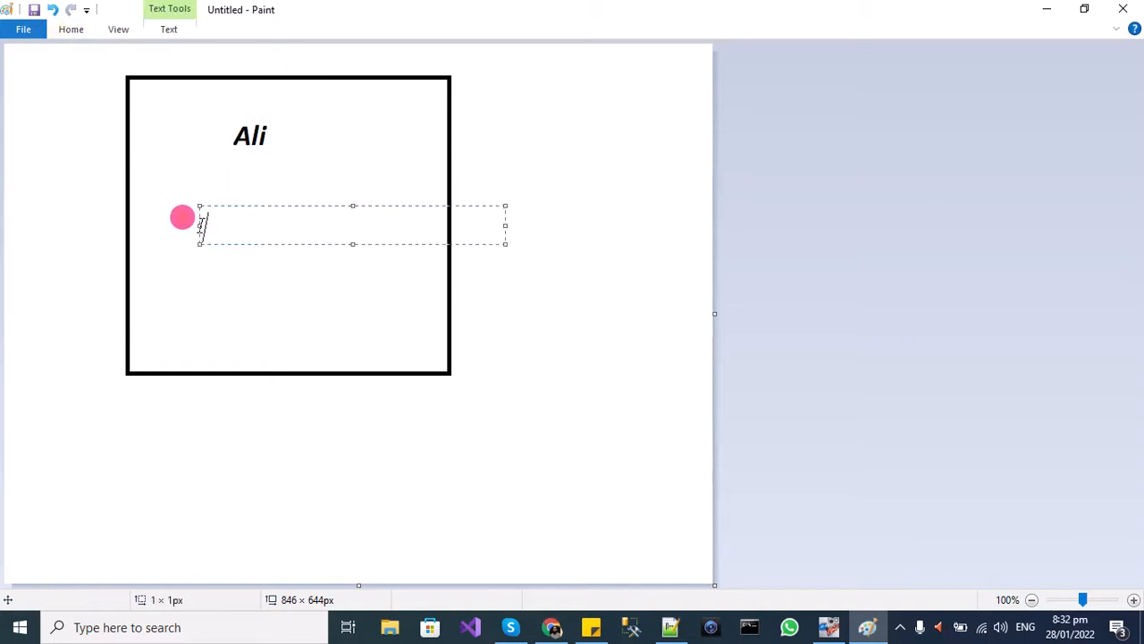
type("Safder")
left_click(217, 164)
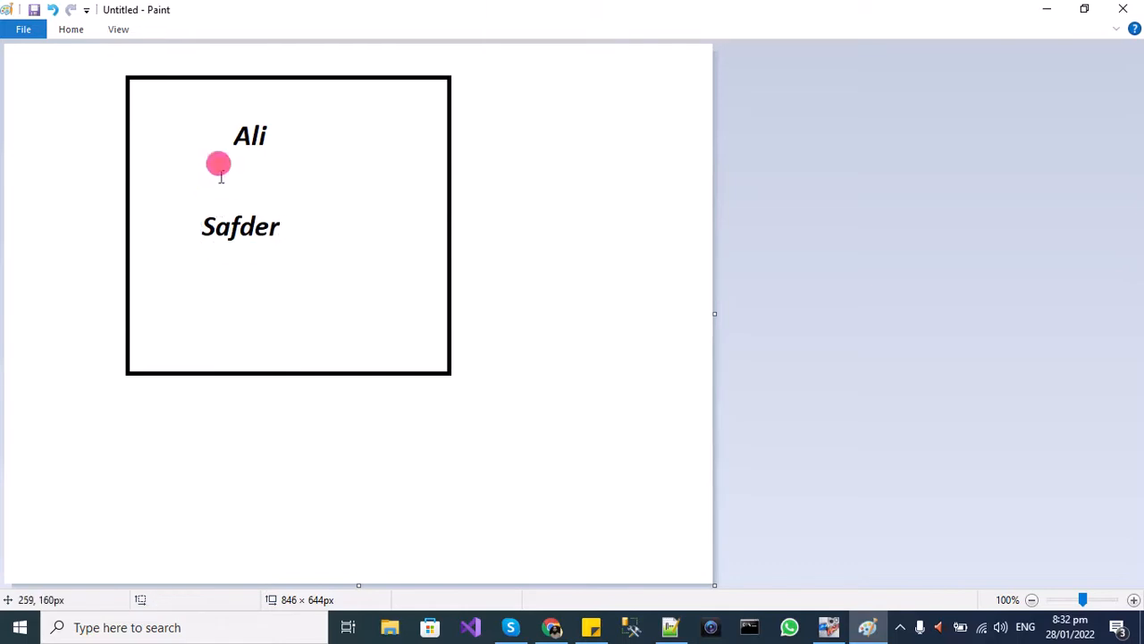
- Select the last name and enlarge it to about 365 × 186 px so it fills the rectangle's lower half
left_click(22, 30)
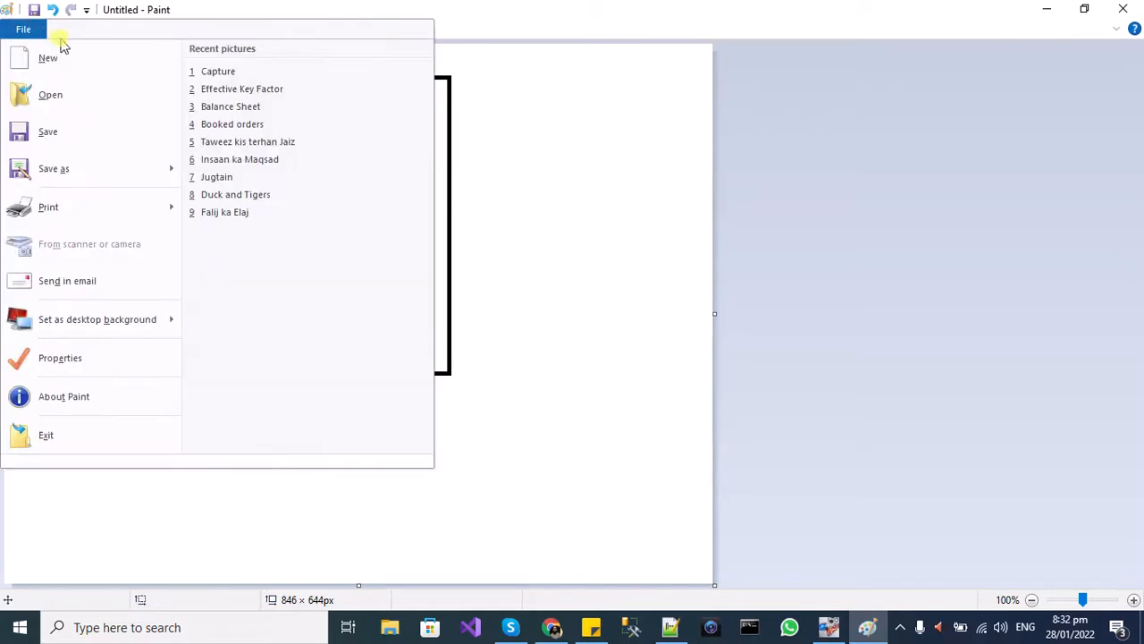
left_click(377, 49)
left_click(71, 30)
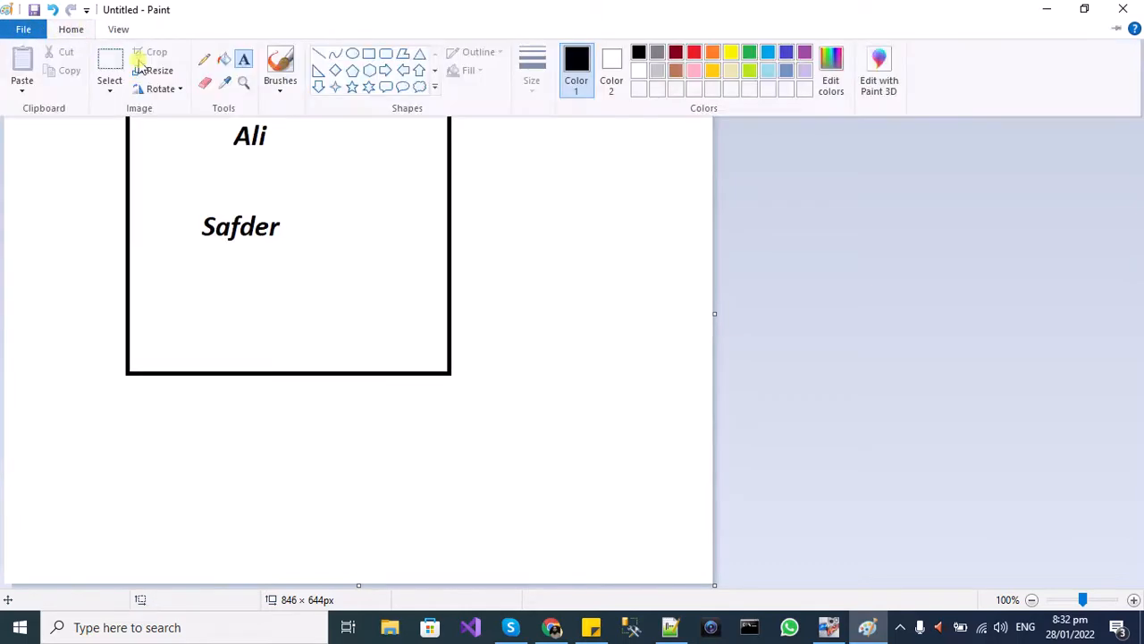
left_click(100, 62)
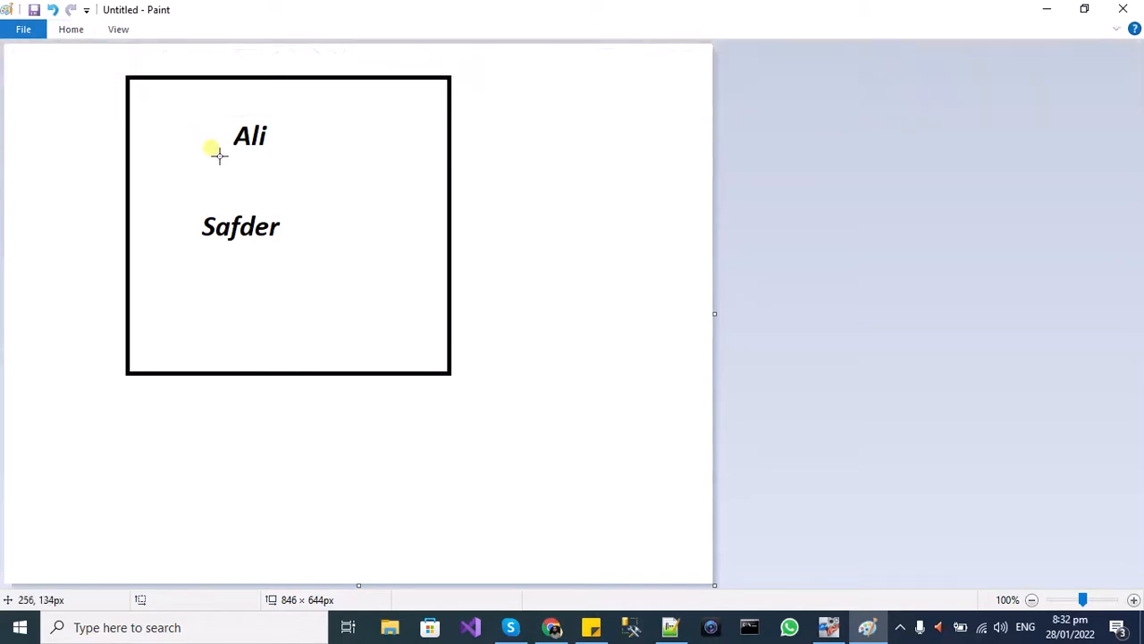
left_click_drag(194, 211, 436, 362)
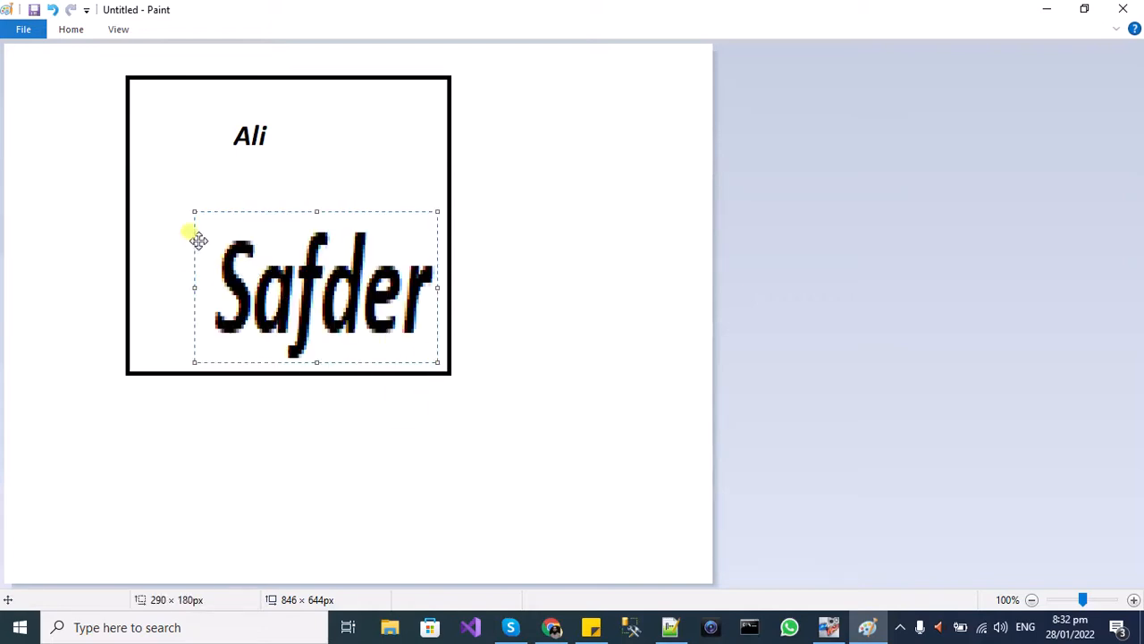
left_click_drag(194, 212, 128, 201)
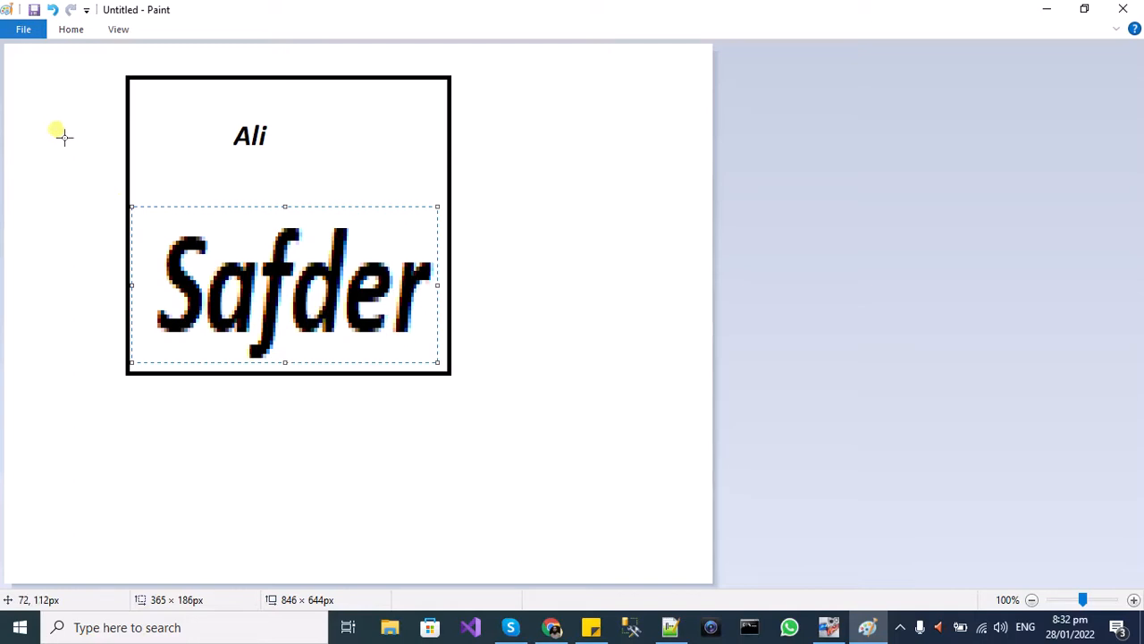
left_click(564, 184)
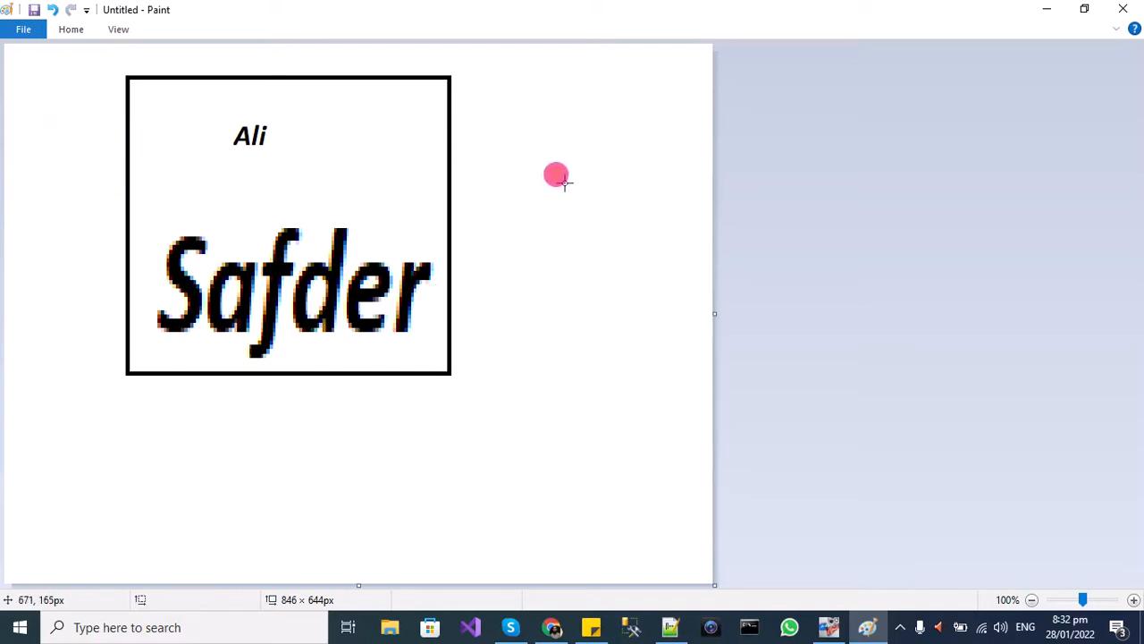
- Select the first name, enlarge it to about 355 × 170 px and position it in the rectangle's upper half
left_click_drag(231, 119, 282, 156)
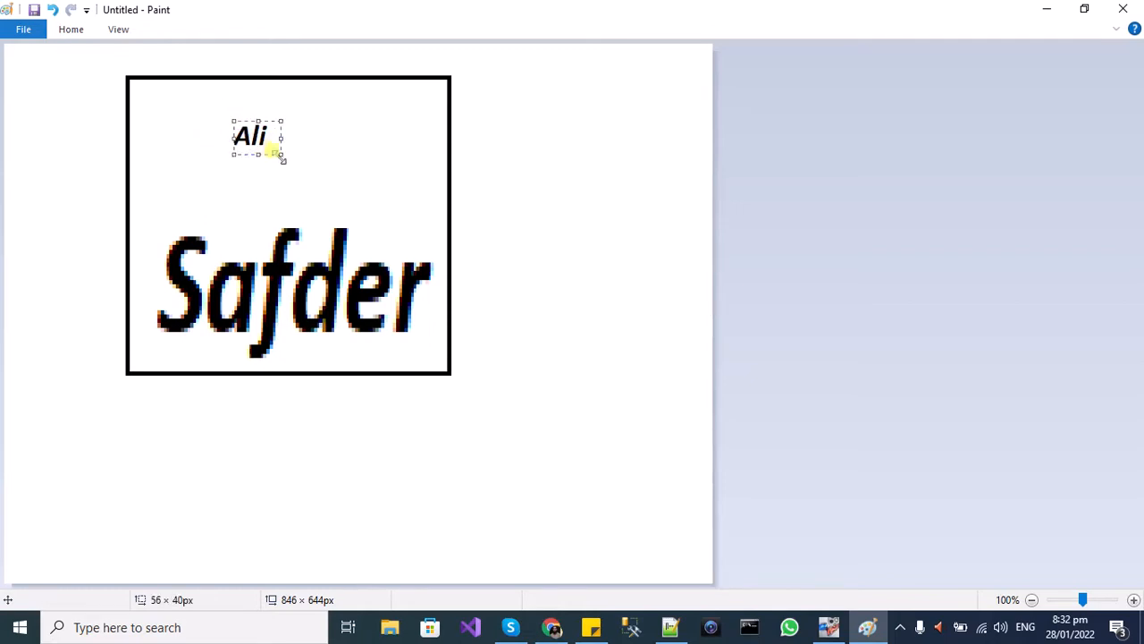
left_click_drag(225, 115, 132, 84)
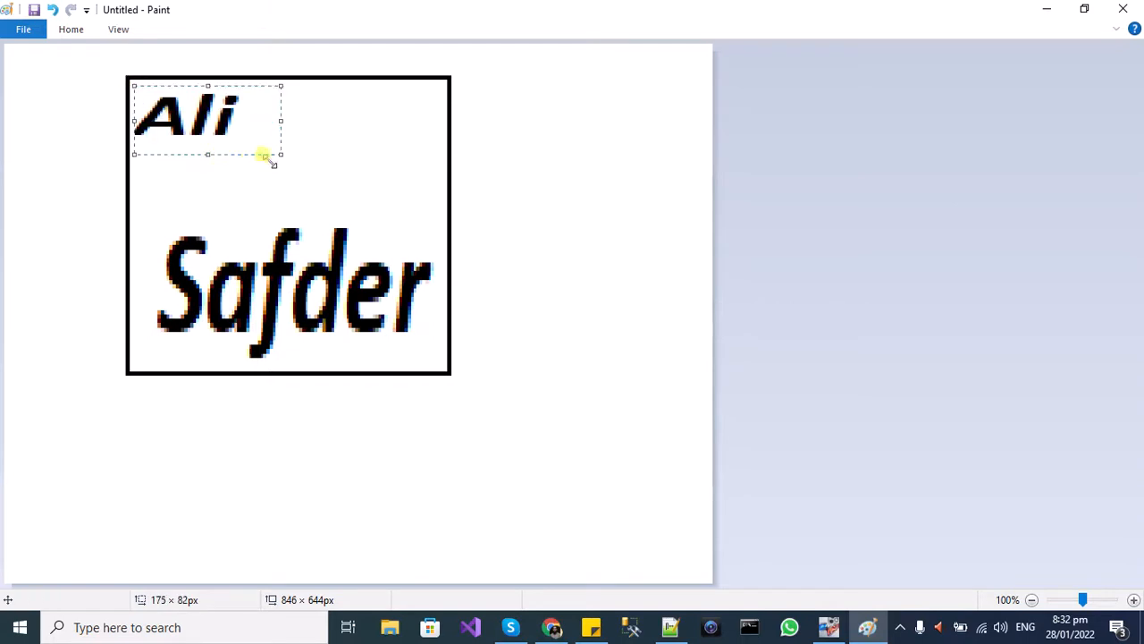
left_click_drag(281, 154, 439, 224)
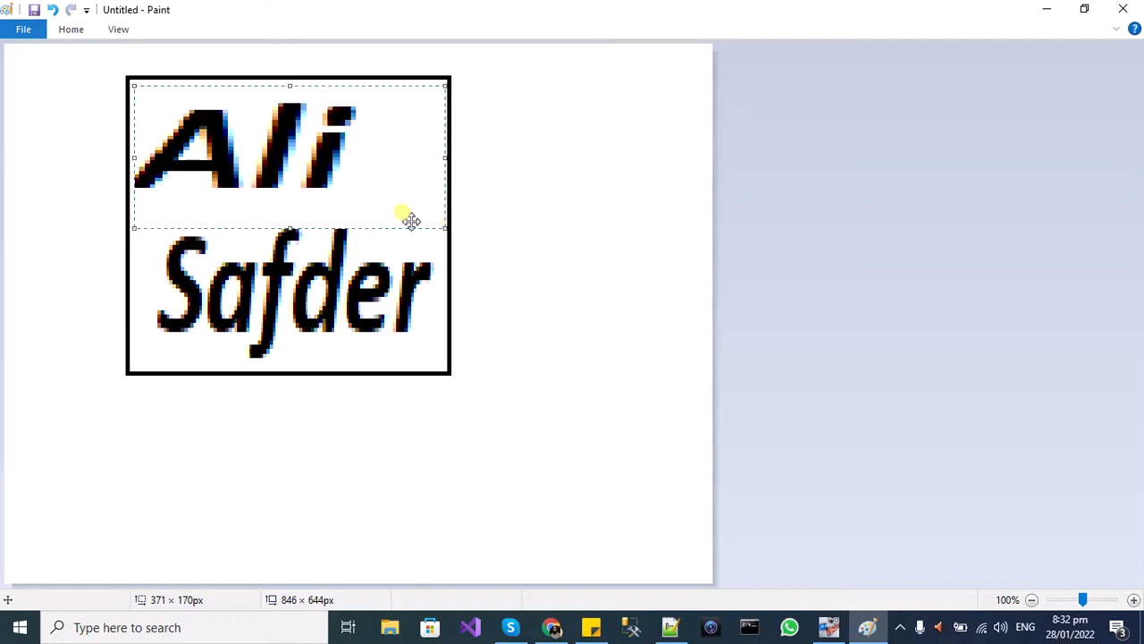
left_click_drag(445, 160, 421, 156)
mouse_move(309, 153)
left_mouse_down()
mouse_move(331, 149)
mouse_move(340, 161)
mouse_move(318, 157)
mouse_move(328, 162)
left_mouse_up()
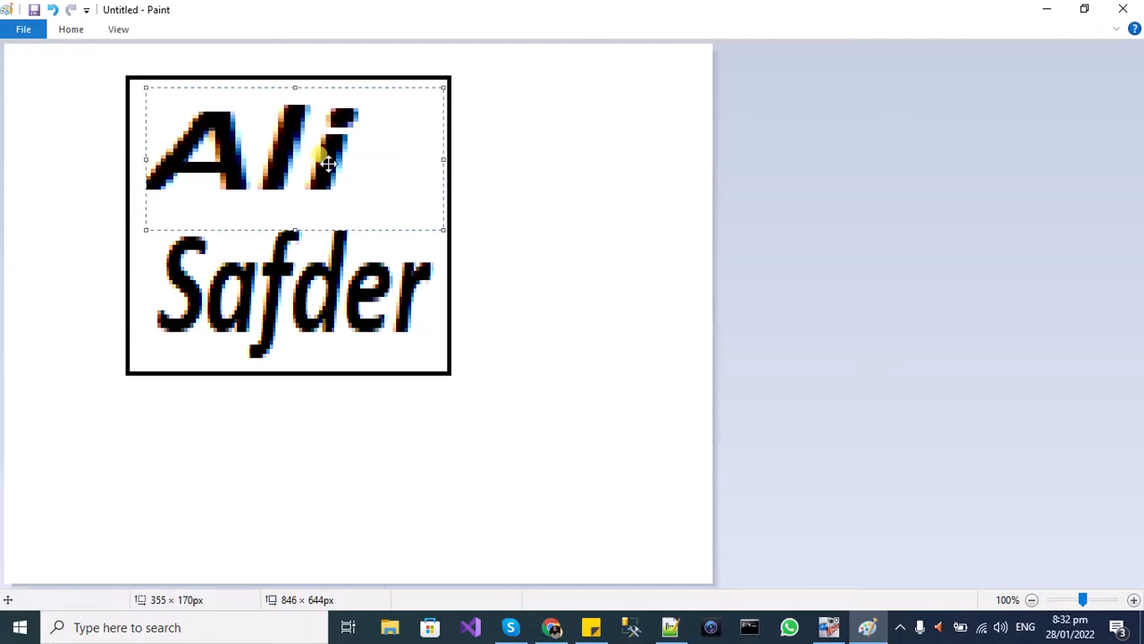
left_click(513, 227)
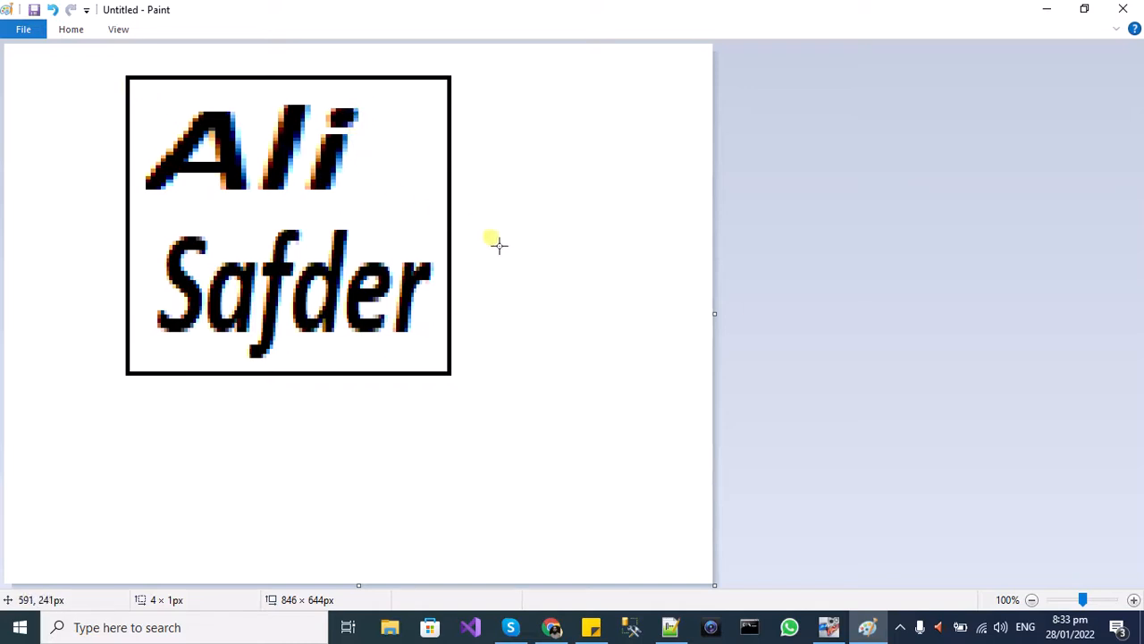
left_click(68, 30)
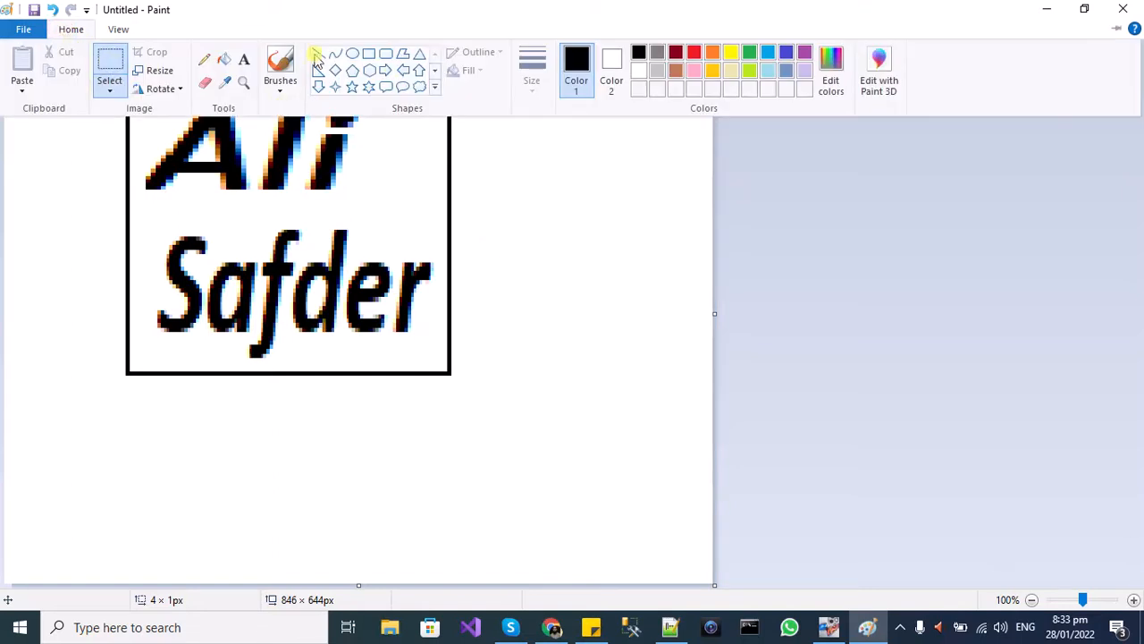
left_click(131, 213)
left_click_drag(131, 203, 443, 209)
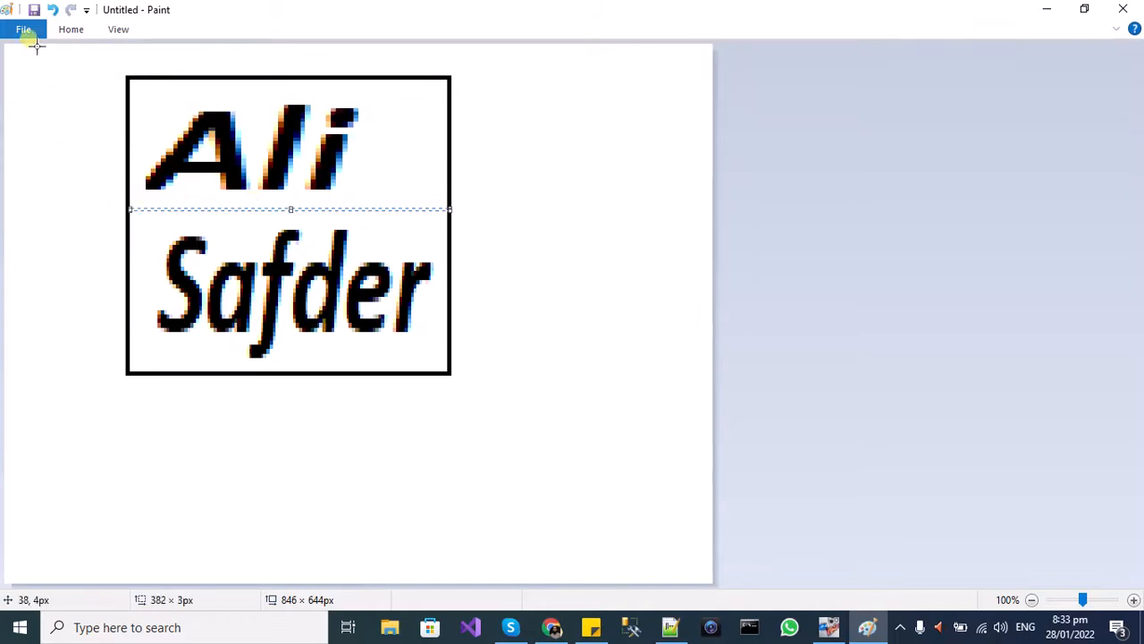
- Draw a horizontal black line about 391 px long between the two names, dividing the rectangle from side to side
left_click(71, 30)
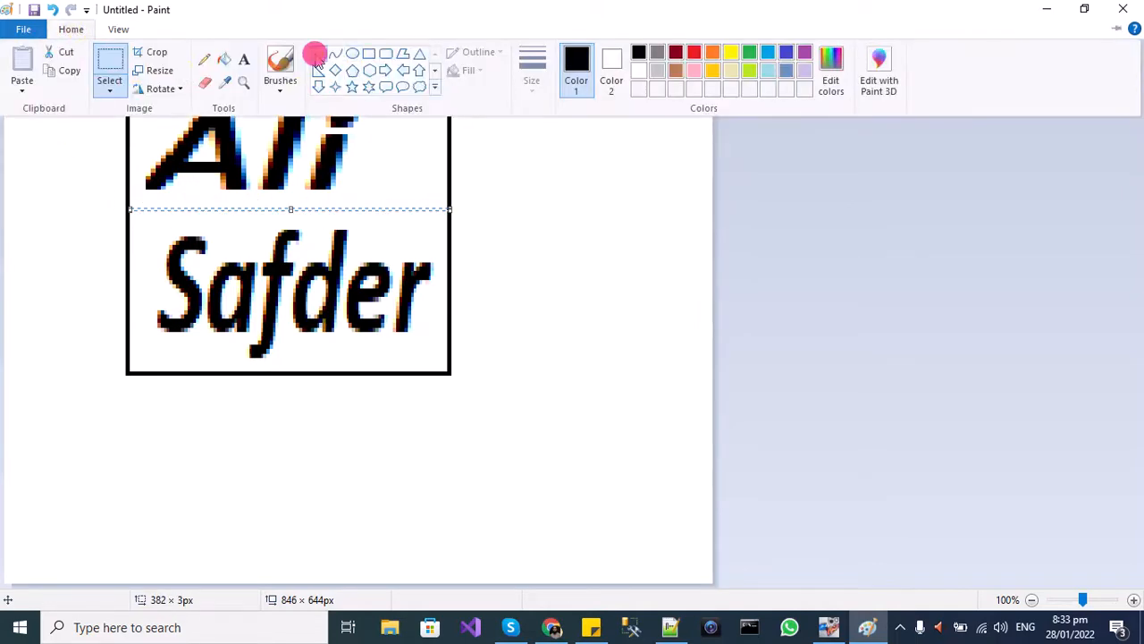
left_click(318, 51)
left_click(136, 204)
left_click_drag(147, 202, 453, 211)
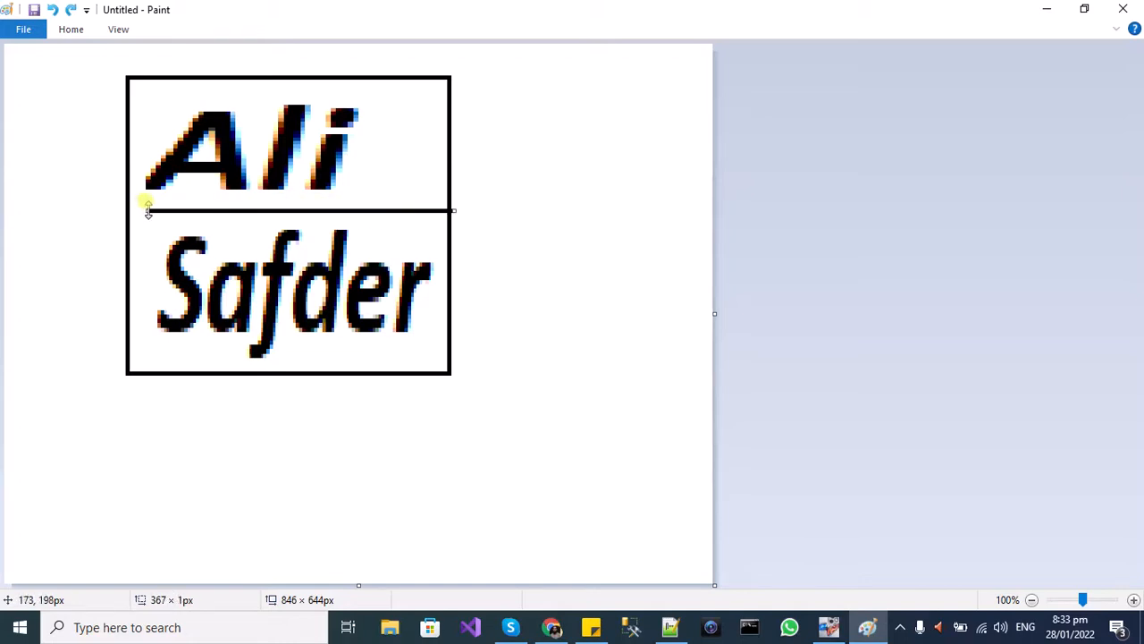
left_click_drag(149, 211, 130, 210)
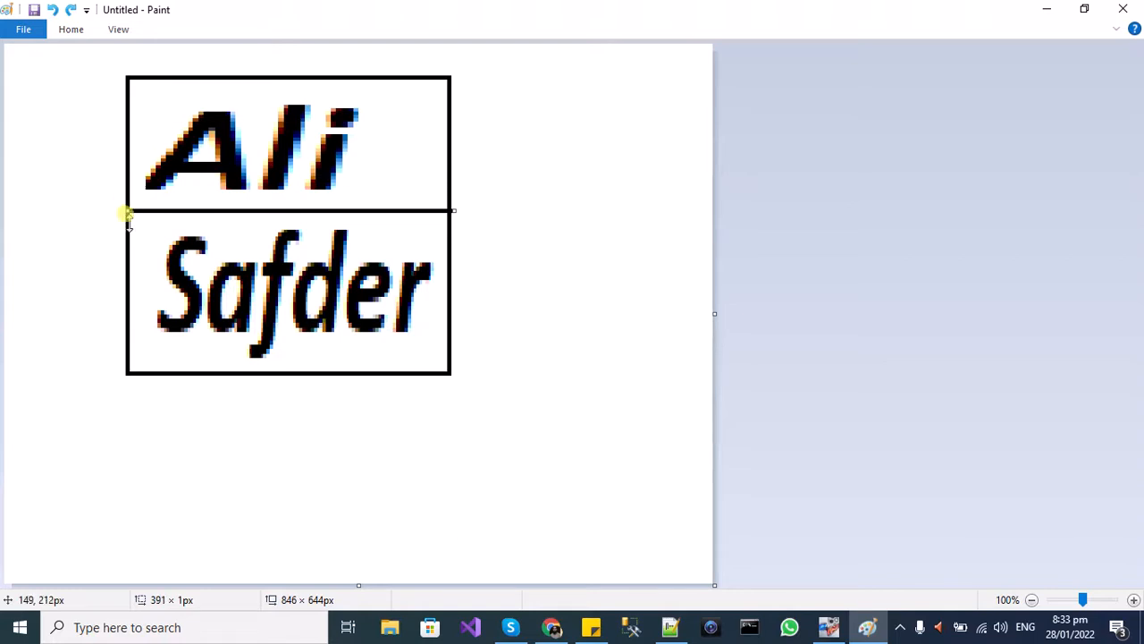
- Fill the backgrounds of the rectangle's upper and lower halves with light grey
left_click(72, 33)
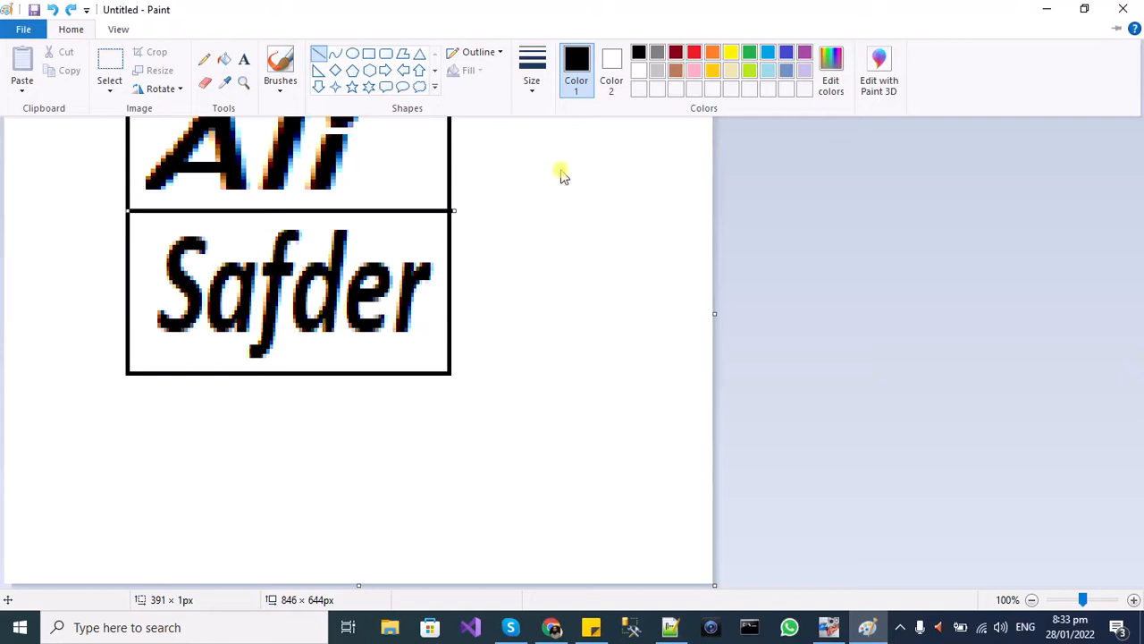
left_click(224, 63)
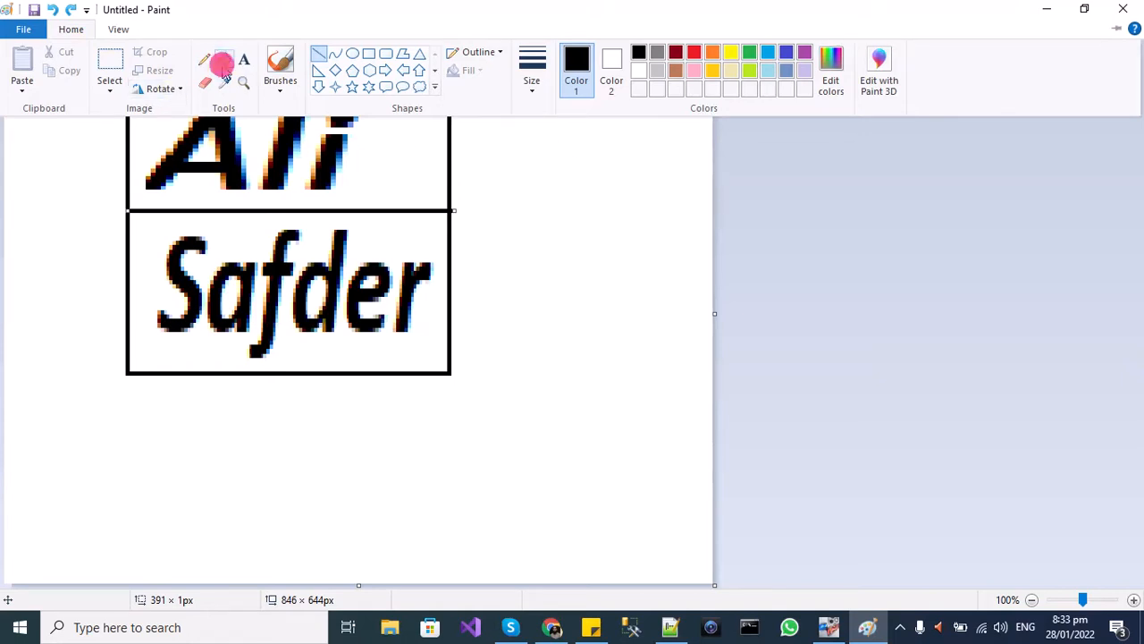
left_click(65, 34)
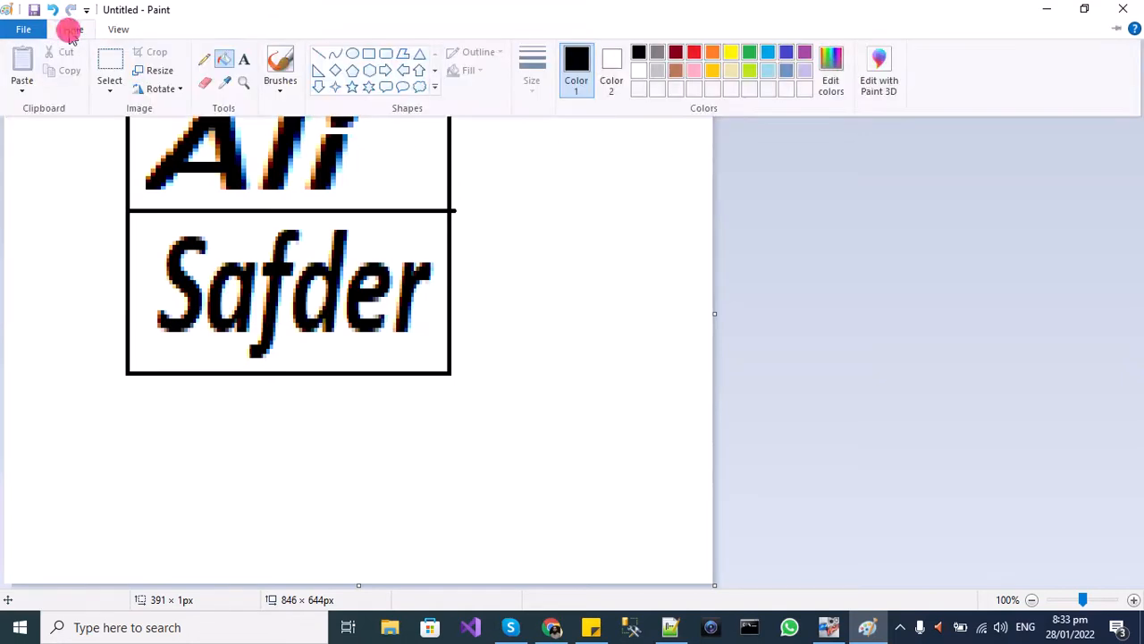
left_click(657, 72)
left_click(407, 129)
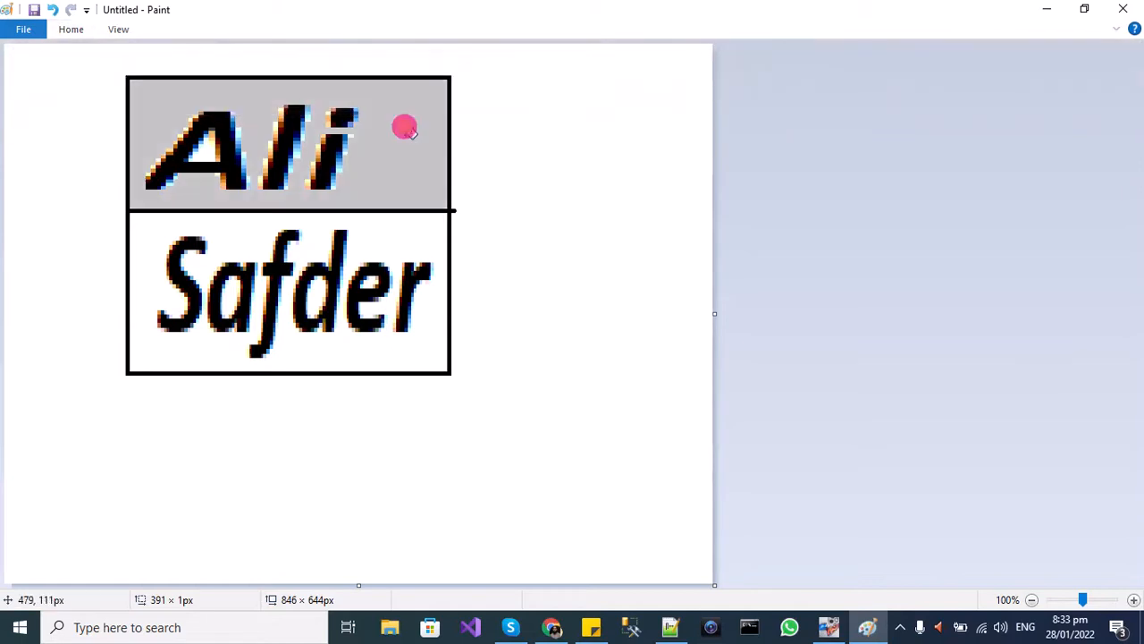
left_click(426, 328)
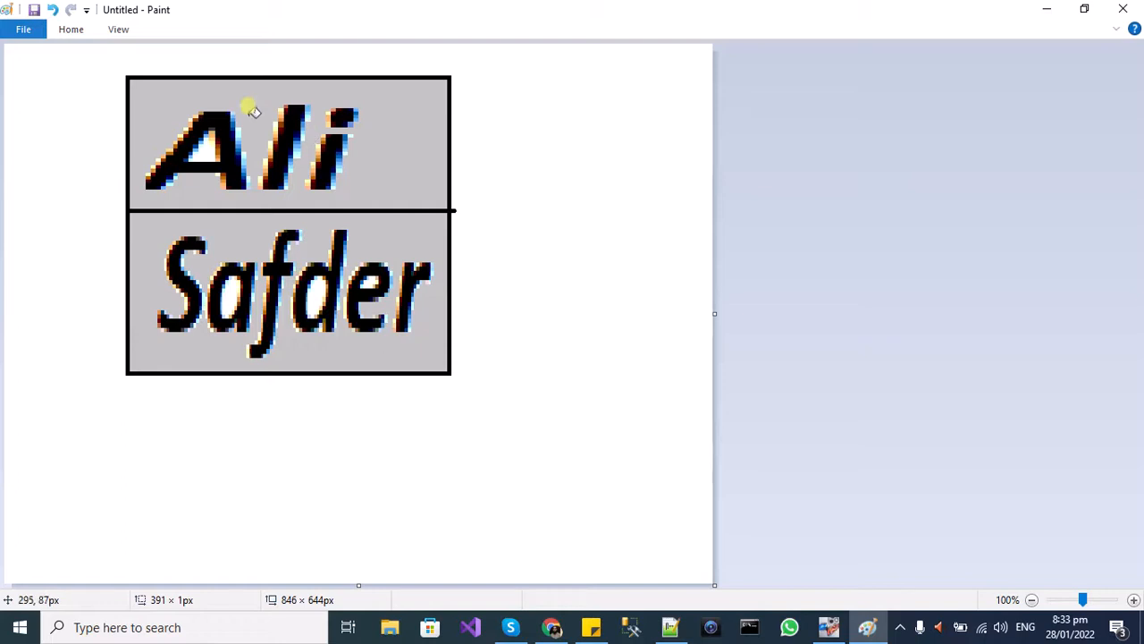
- Fill the backgrounds of the rectangle's upper and lower halves with gold
left_click(71, 30)
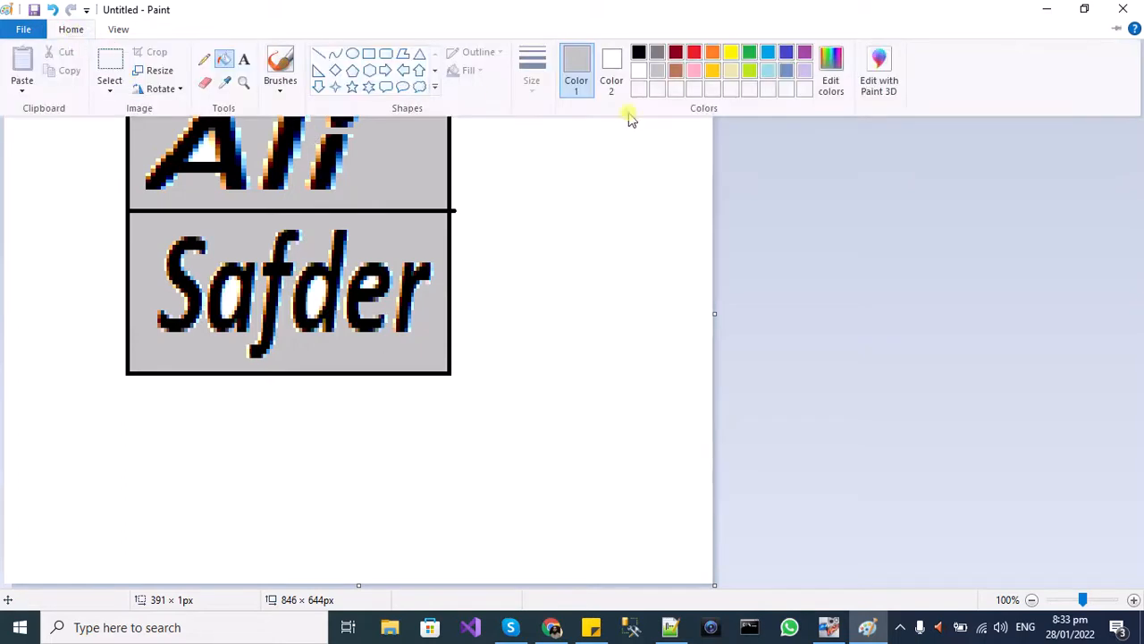
left_click(711, 73)
left_click(403, 153)
left_click(425, 317)
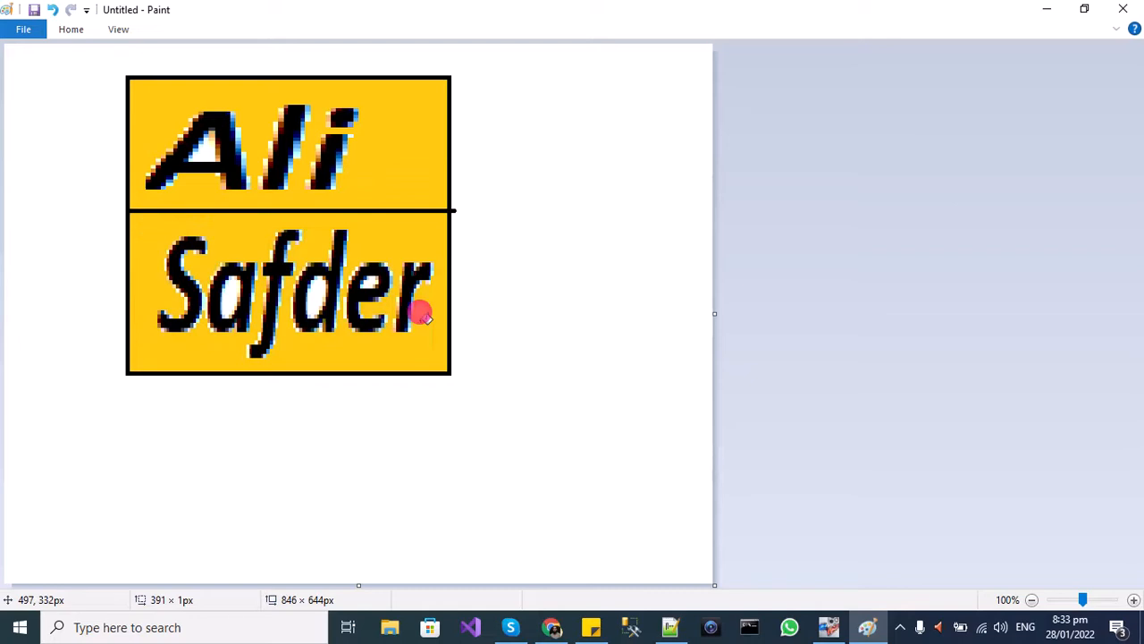
- Fill the background of the rectangle's lower half with brown, undoing any fill that lands on the surrounding canvas
left_click(71, 29)
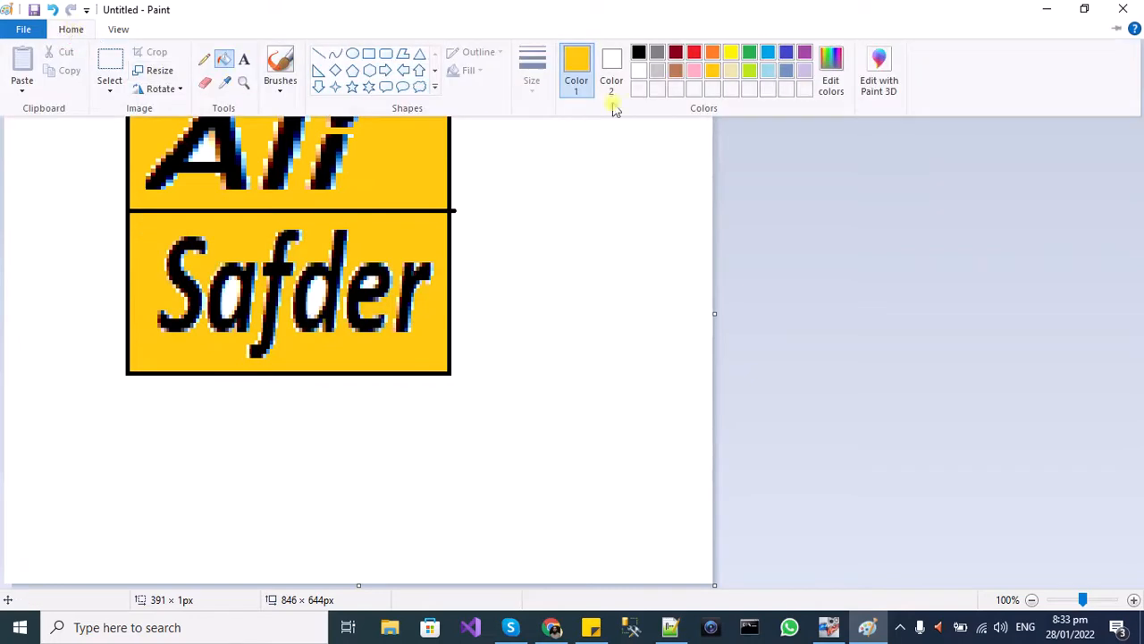
left_click(670, 71)
left_click(670, 72)
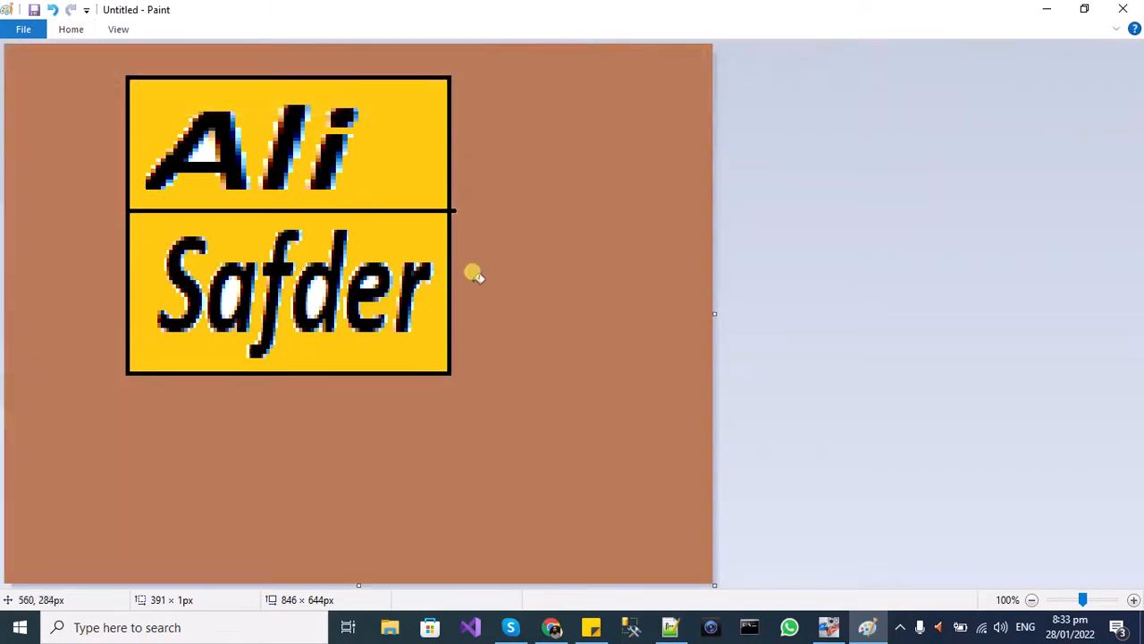
key("ctrl+z")
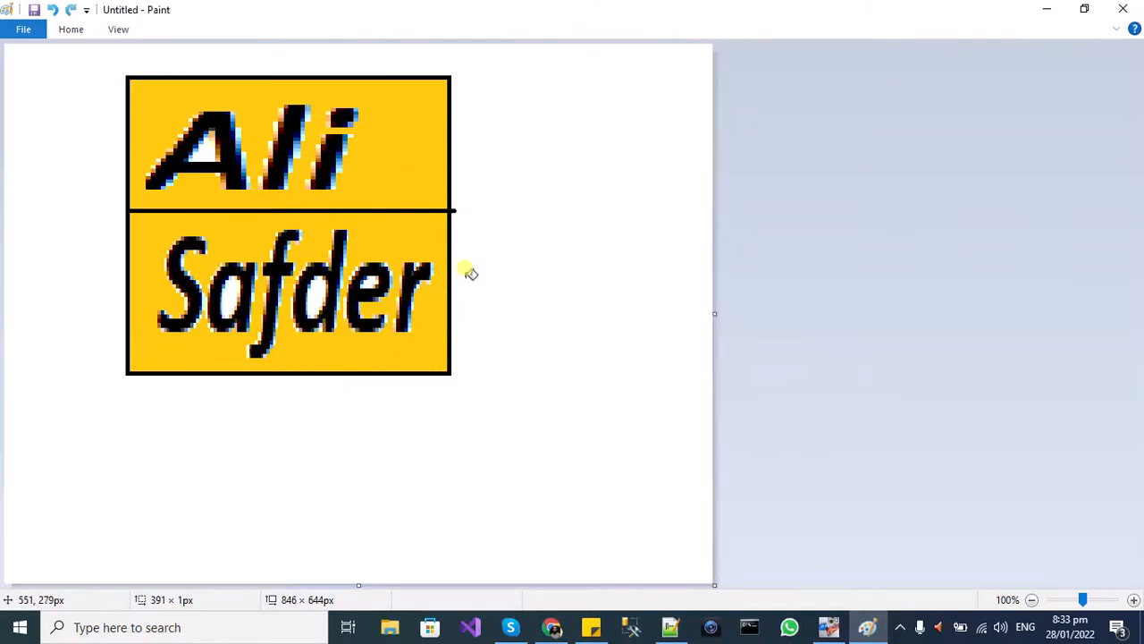
left_click(386, 333)
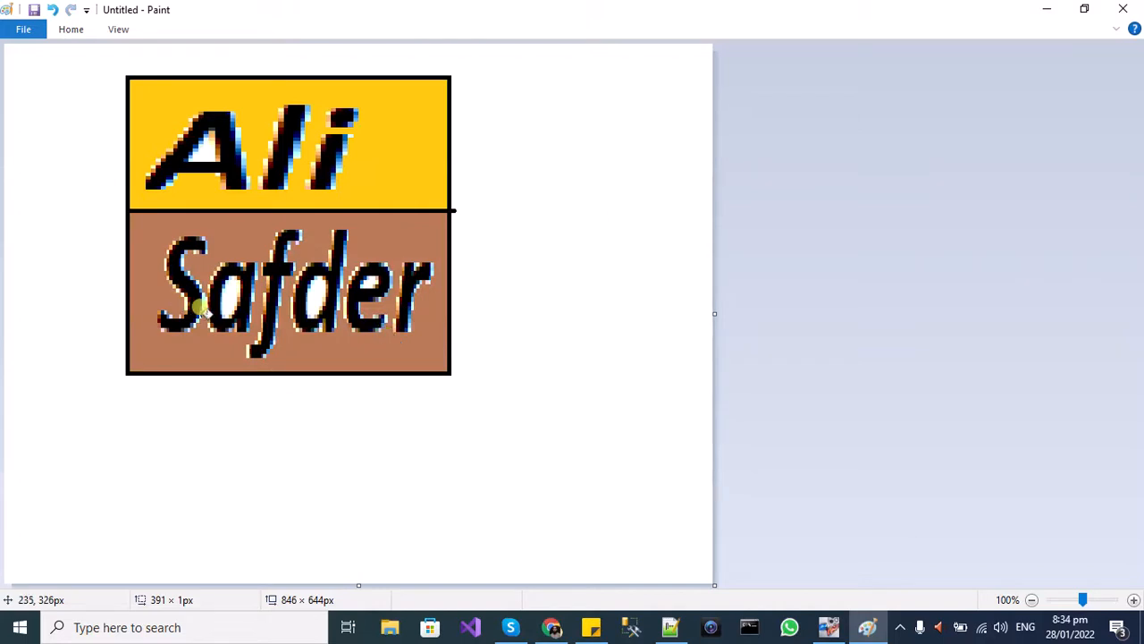
- Save the drawing as a PNG named Logo in the YouTube tech videos folder and close Paint
key("ctrl+s")
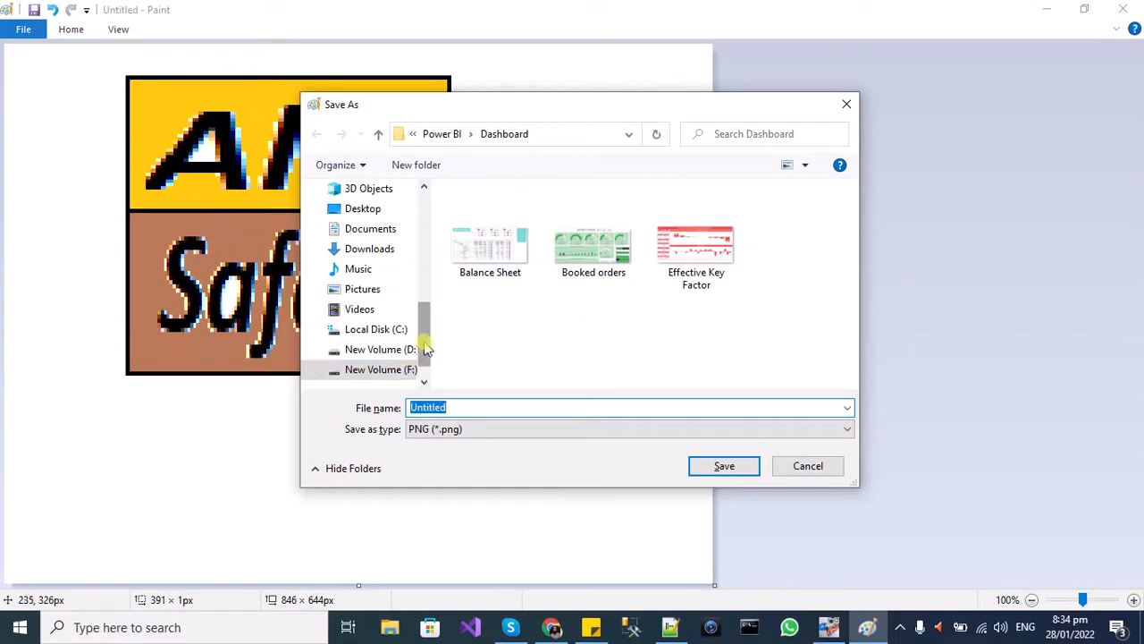
left_click_drag(426, 348, 426, 223)
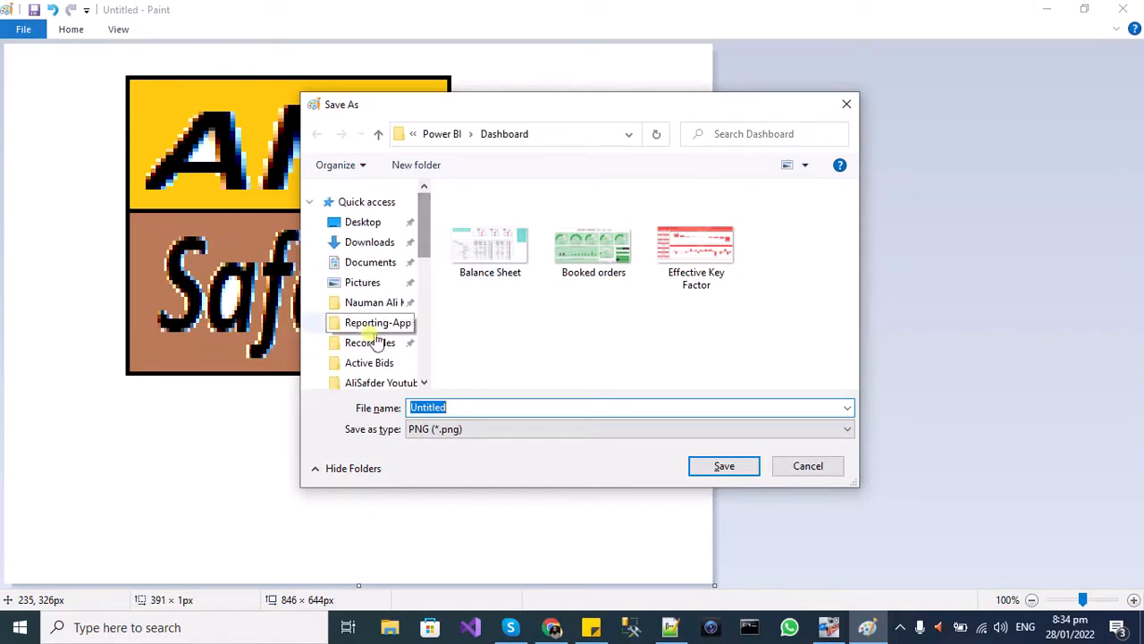
left_click(379, 383)
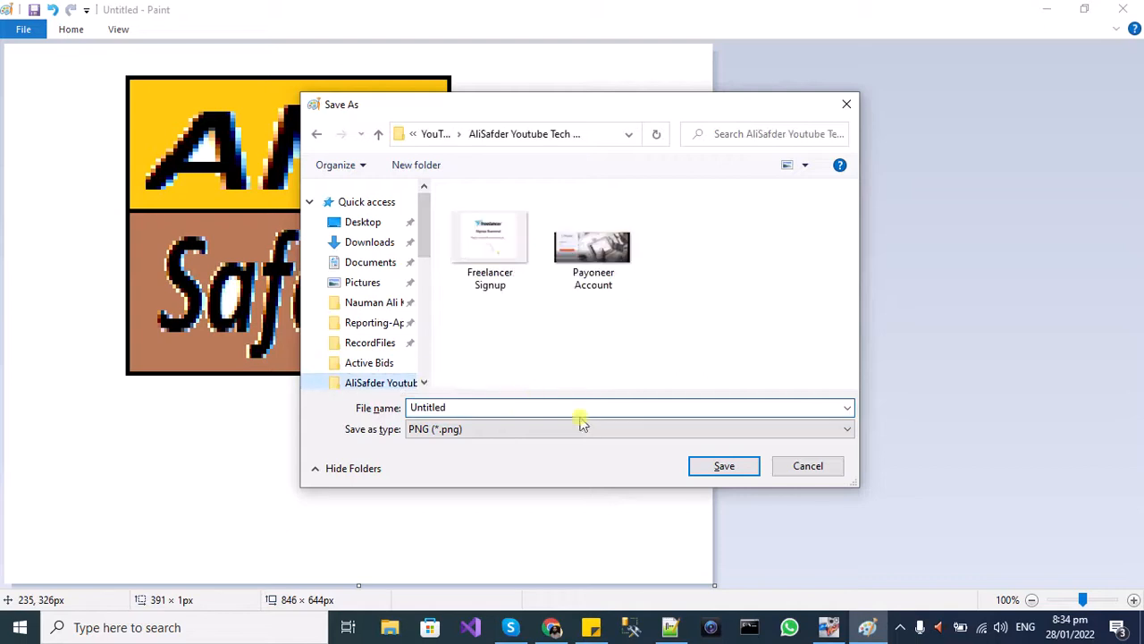
double_click(521, 404)
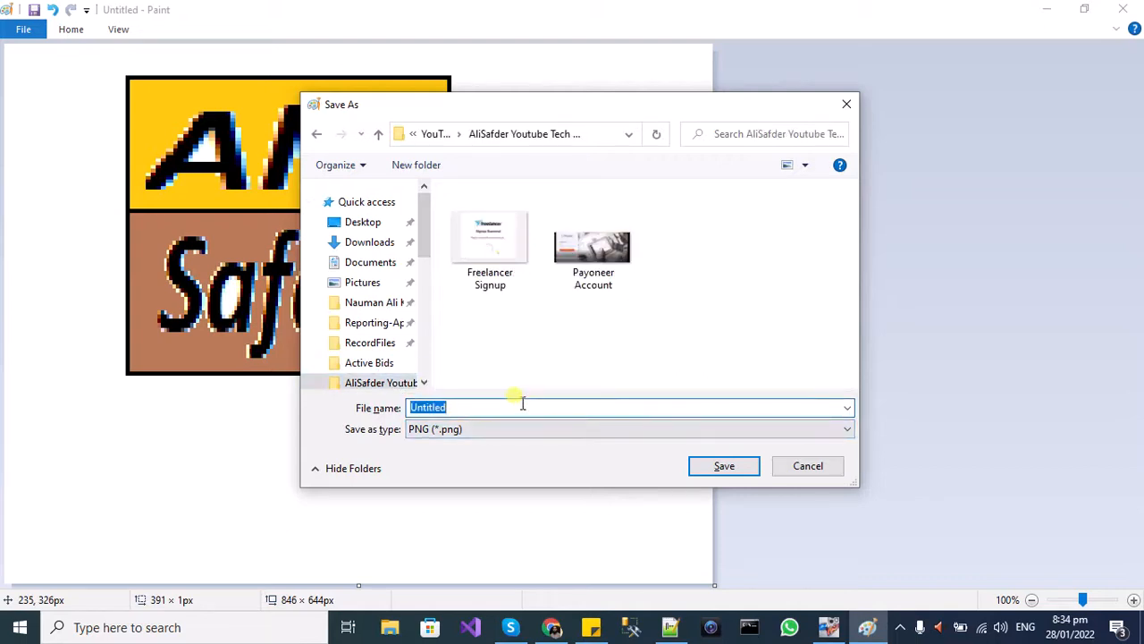
type("Logo")
key("Return")
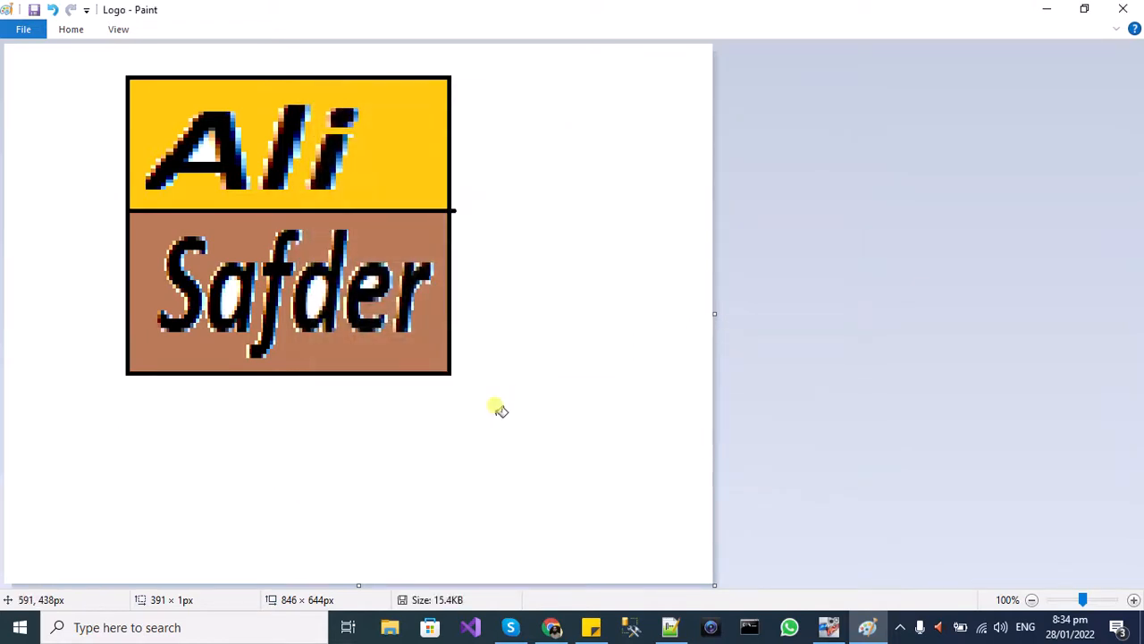
left_click(1119, 9)
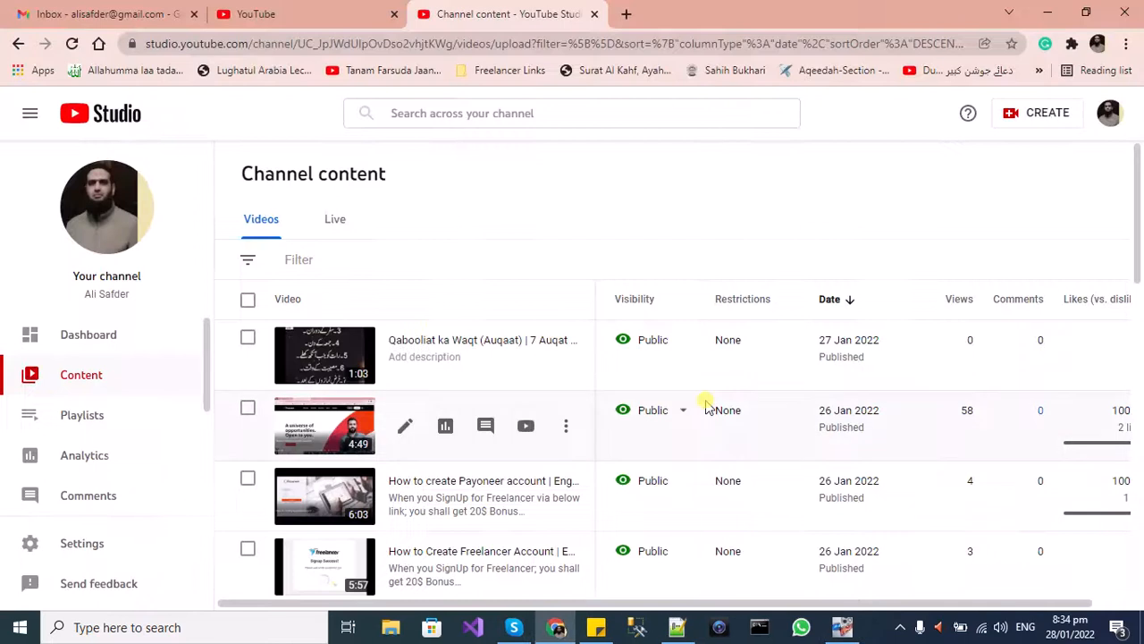
left_click(678, 629)
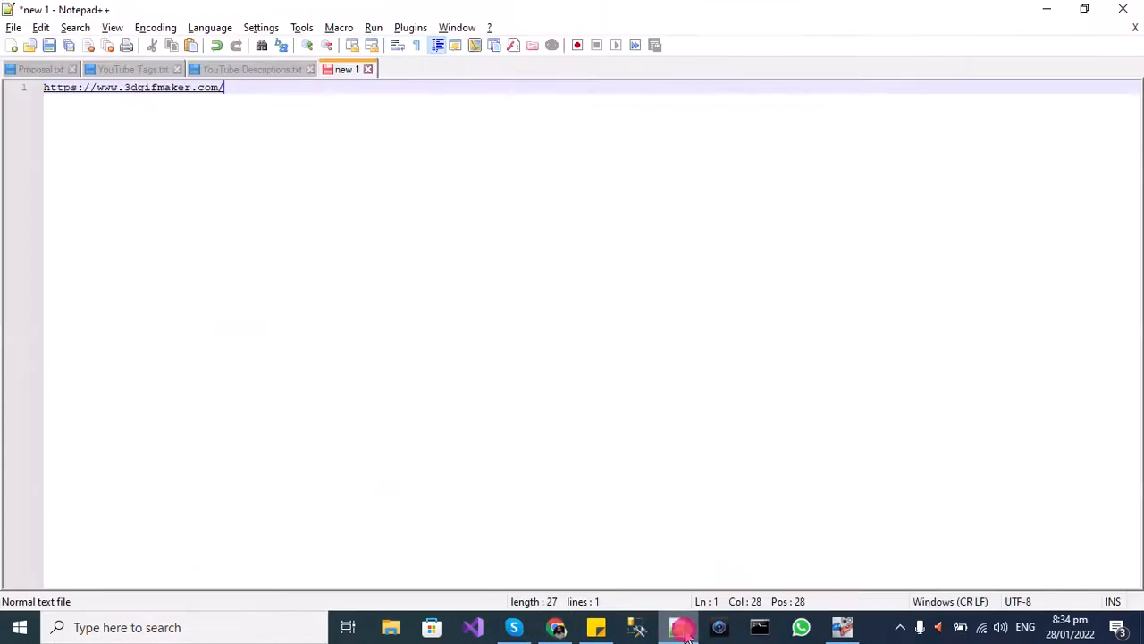
key("ctrl+a")
key("ctrl+c")
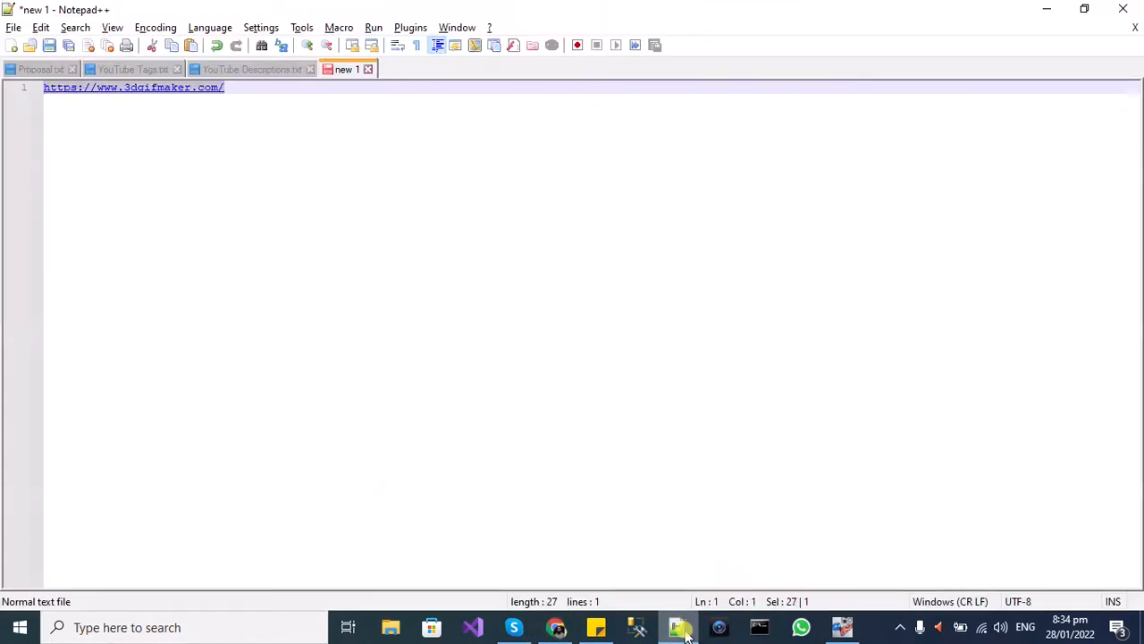
left_click(683, 631)
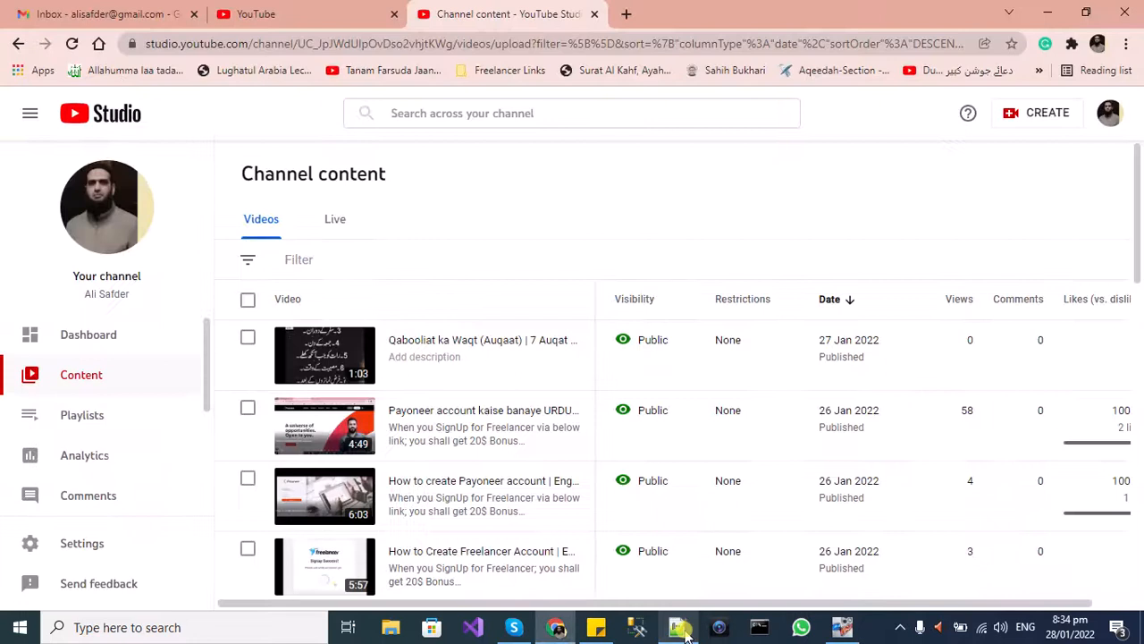
left_click(624, 11)
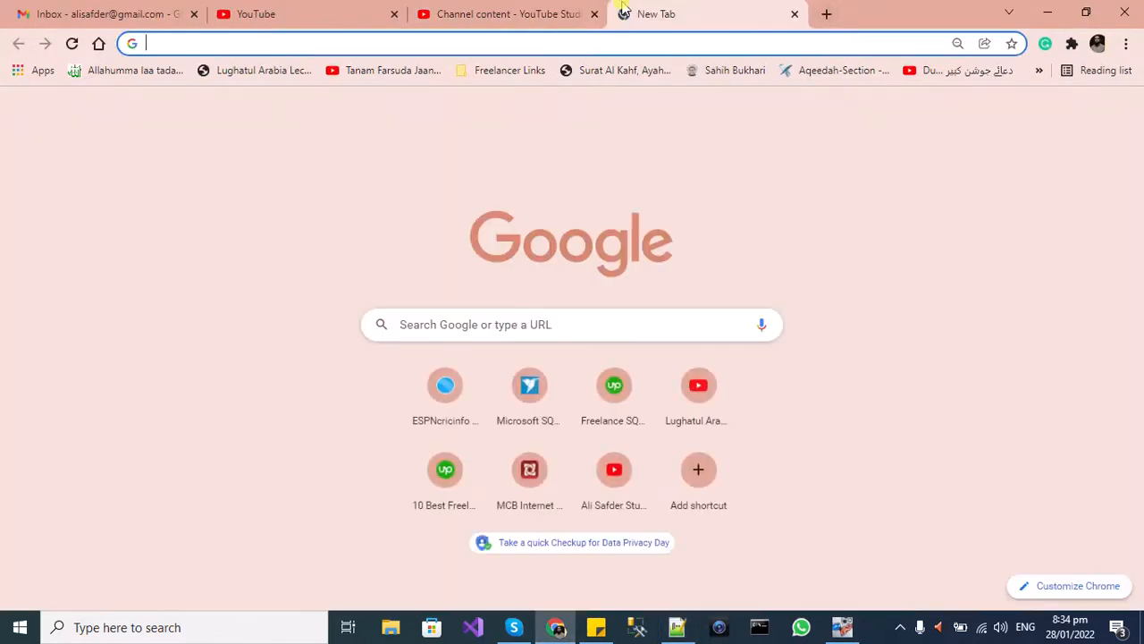
key("ctrl+v")
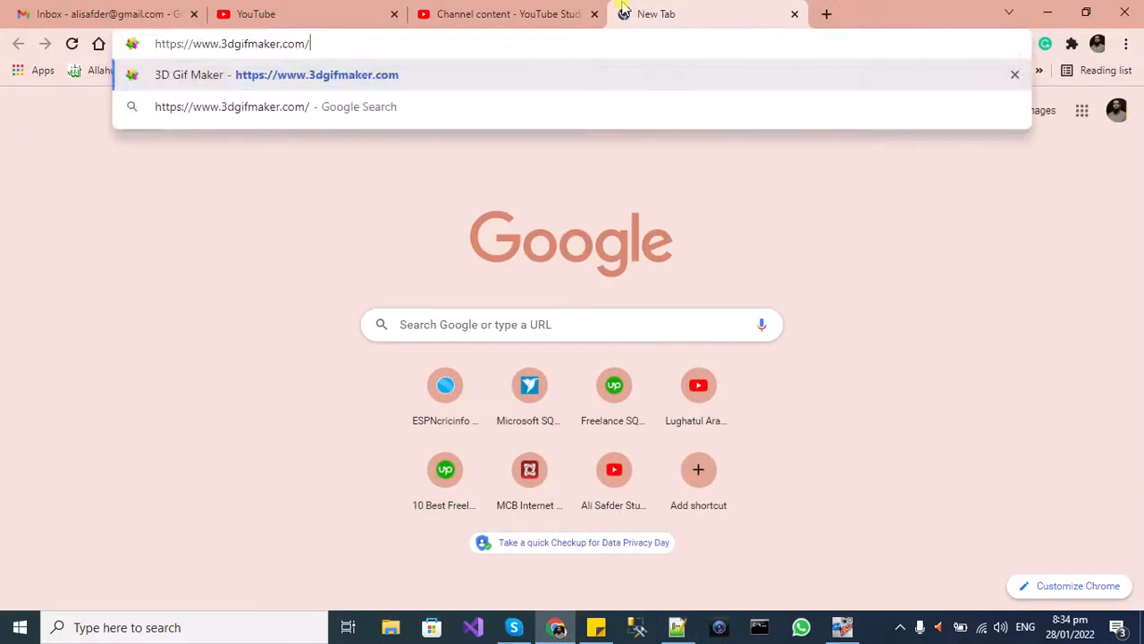
key("Return")
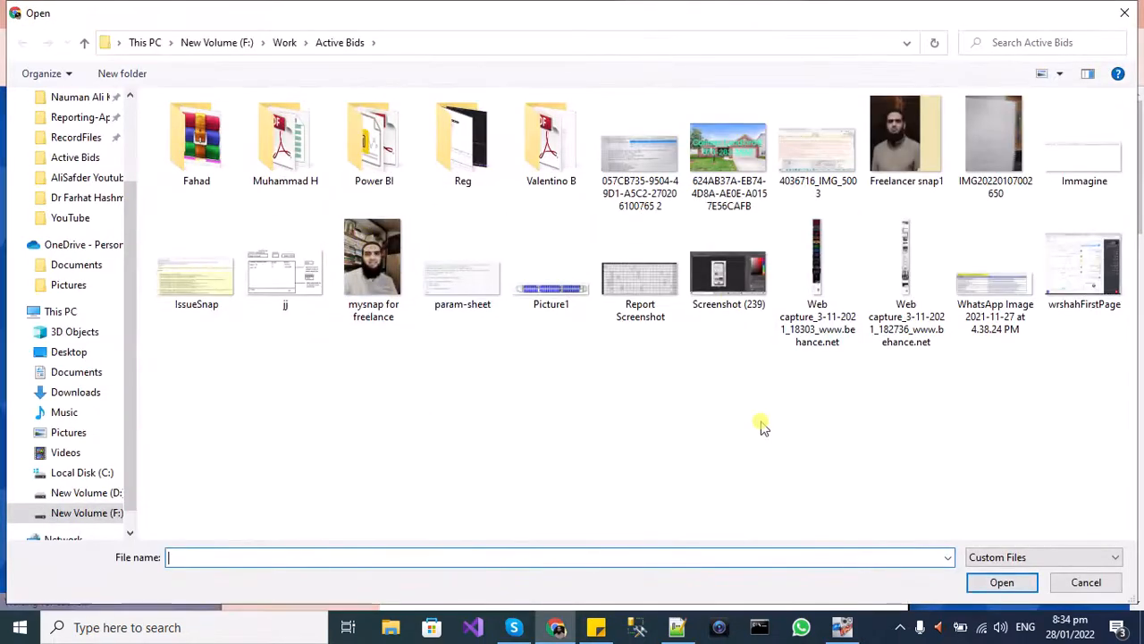
- Upload the Logo image from the tech videos folder inside Work > YouTube to the GIF maker
left_click(718, 402)
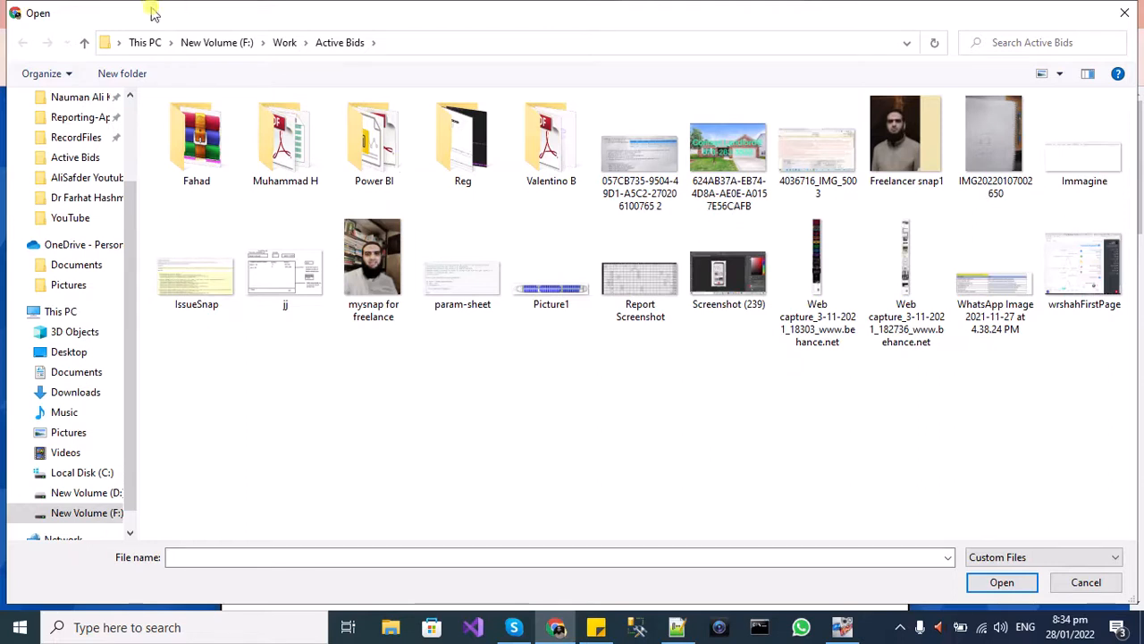
left_click(82, 219)
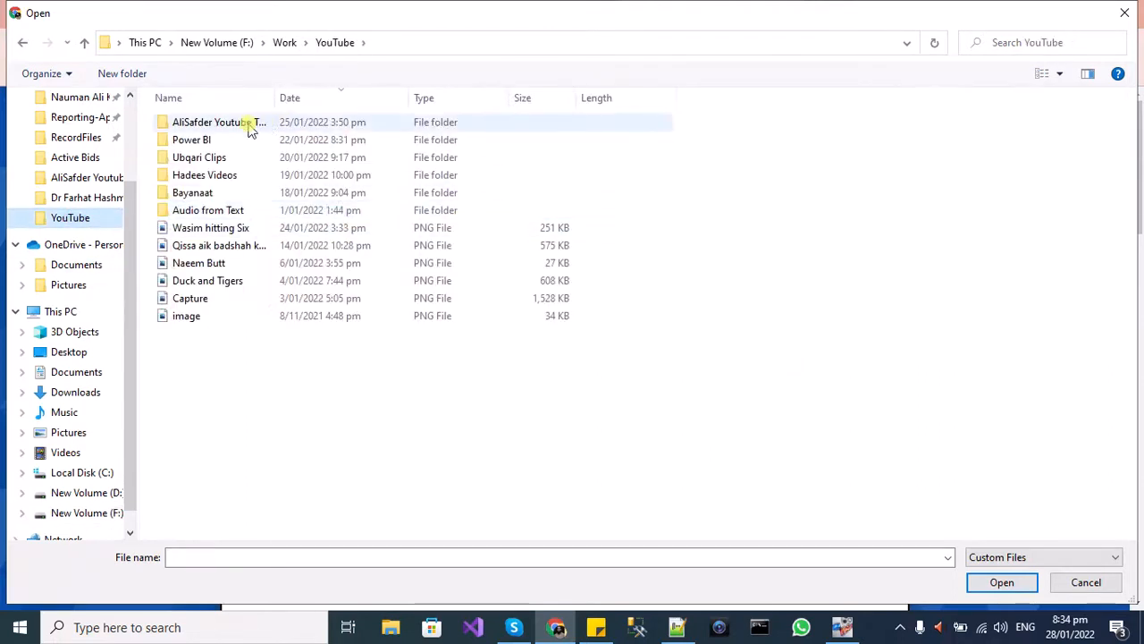
double_click(257, 121)
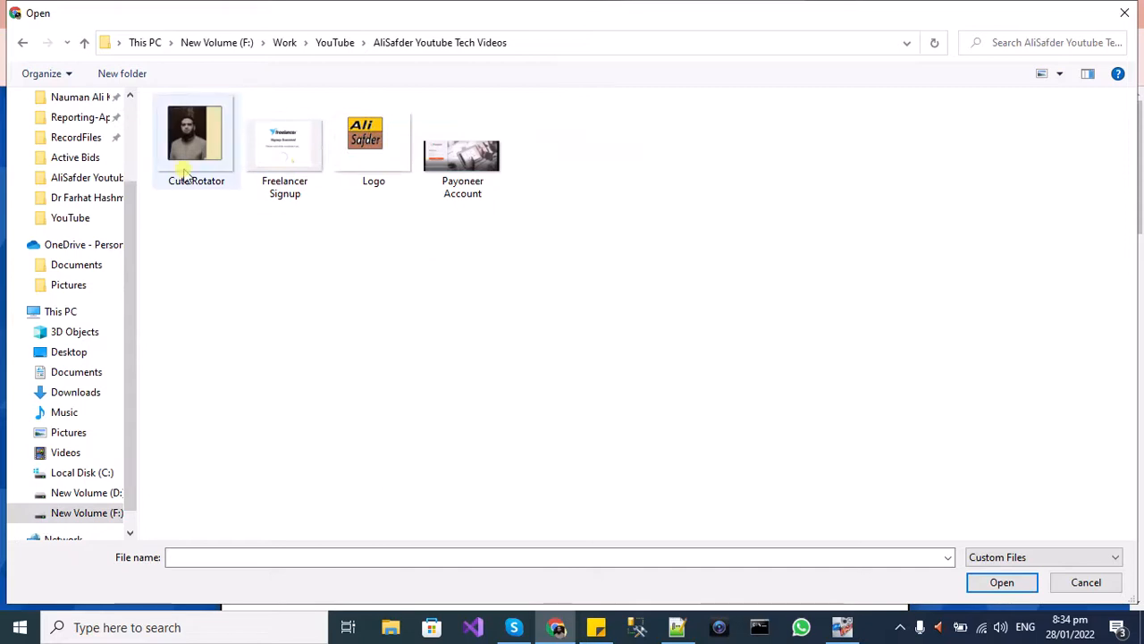
double_click(372, 169)
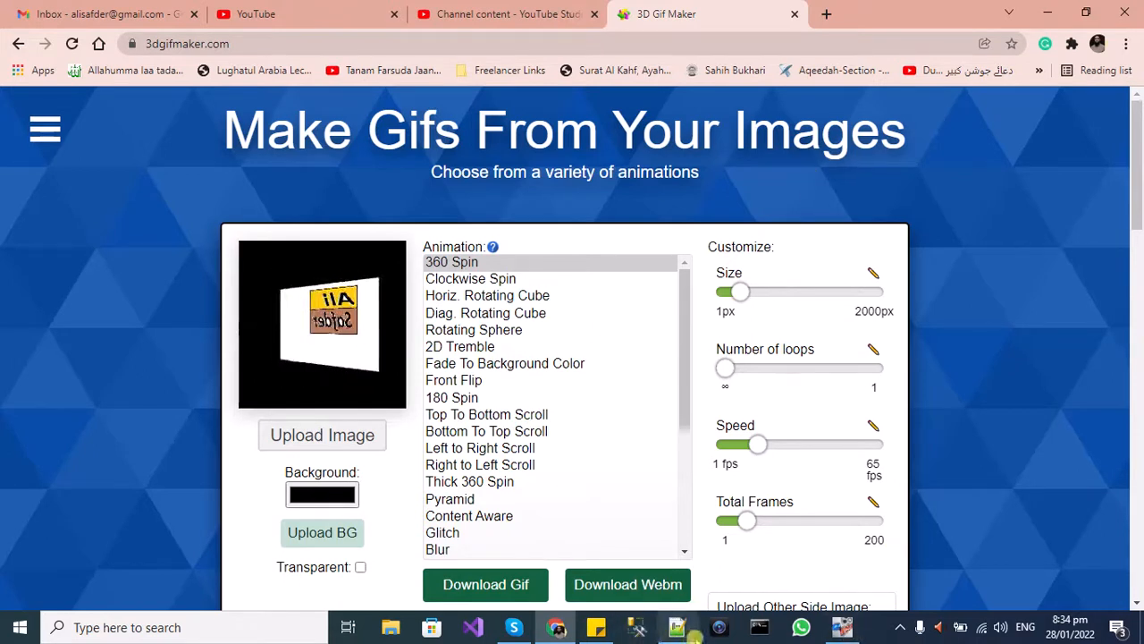
- Switch to File Explorer, open the recent Logo file in Paint and activate the Select tool
left_click(391, 629)
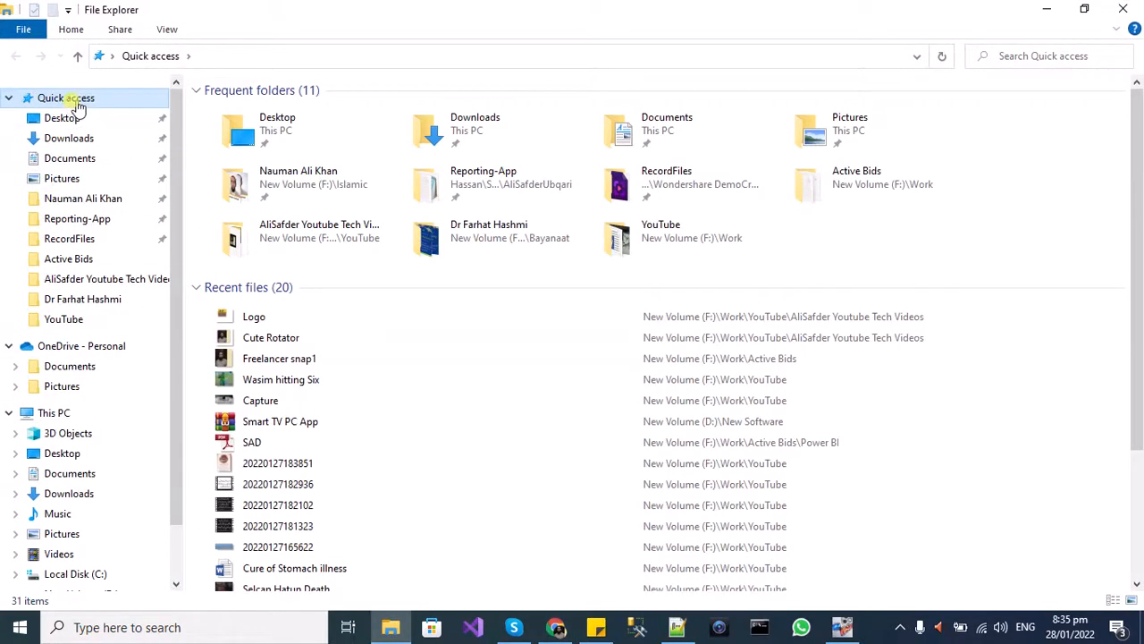
double_click(252, 315)
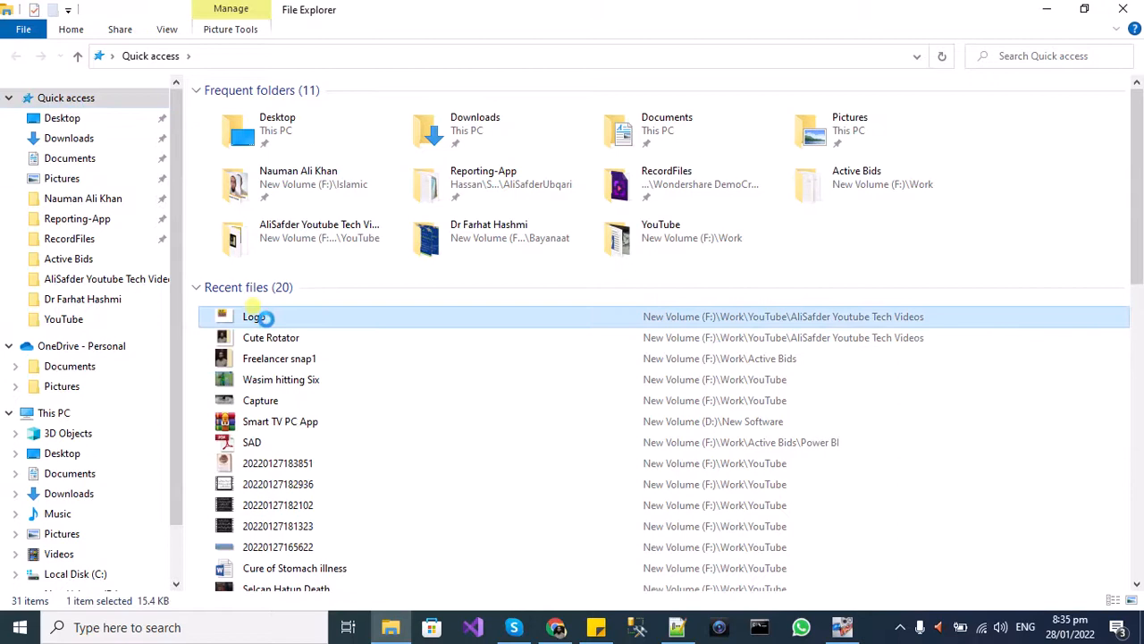
key("shift+F10")
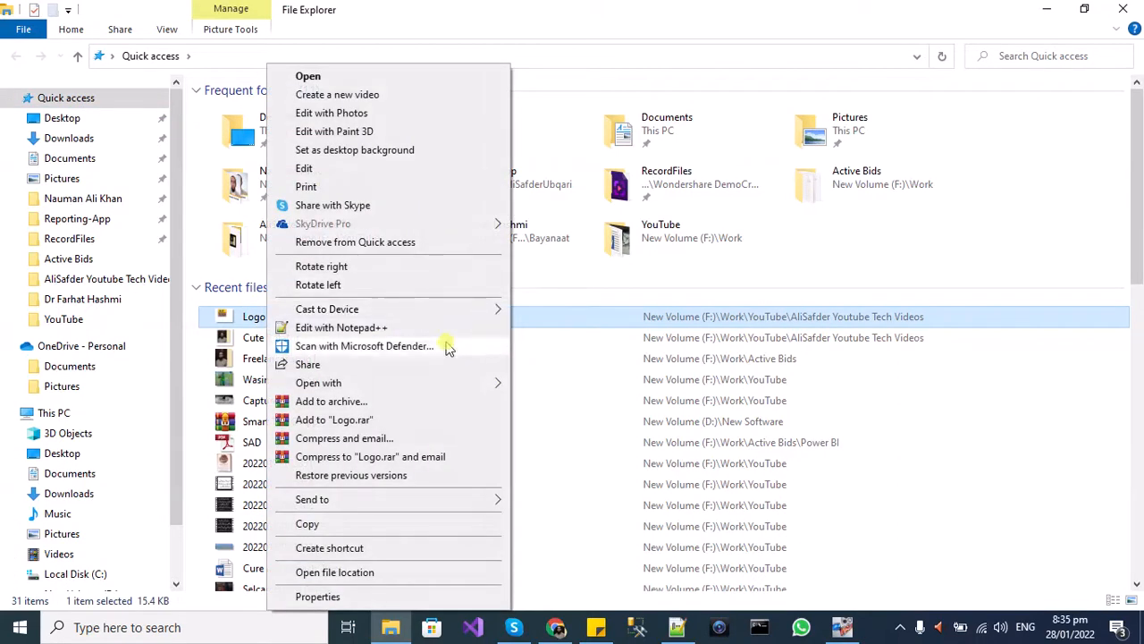
left_click(421, 383)
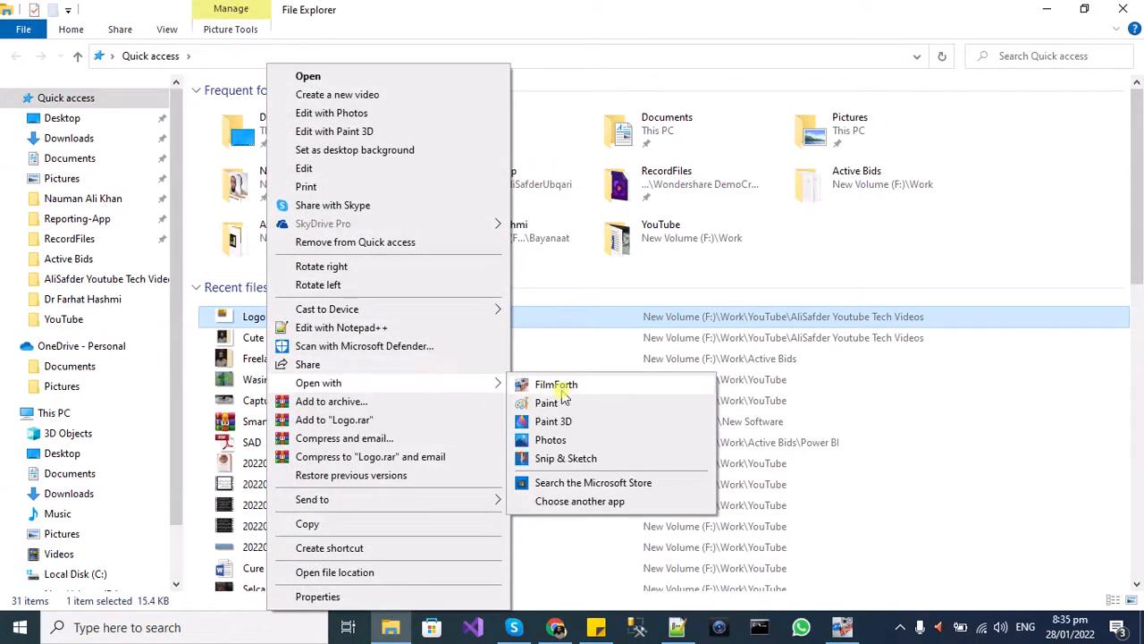
left_click(547, 403)
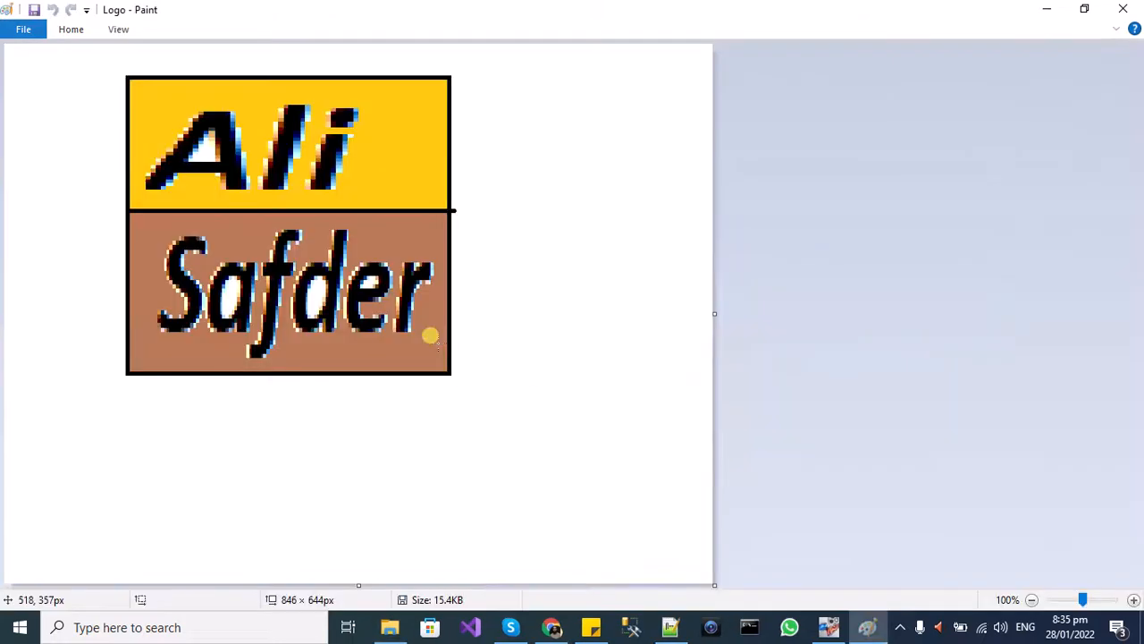
left_click(71, 28)
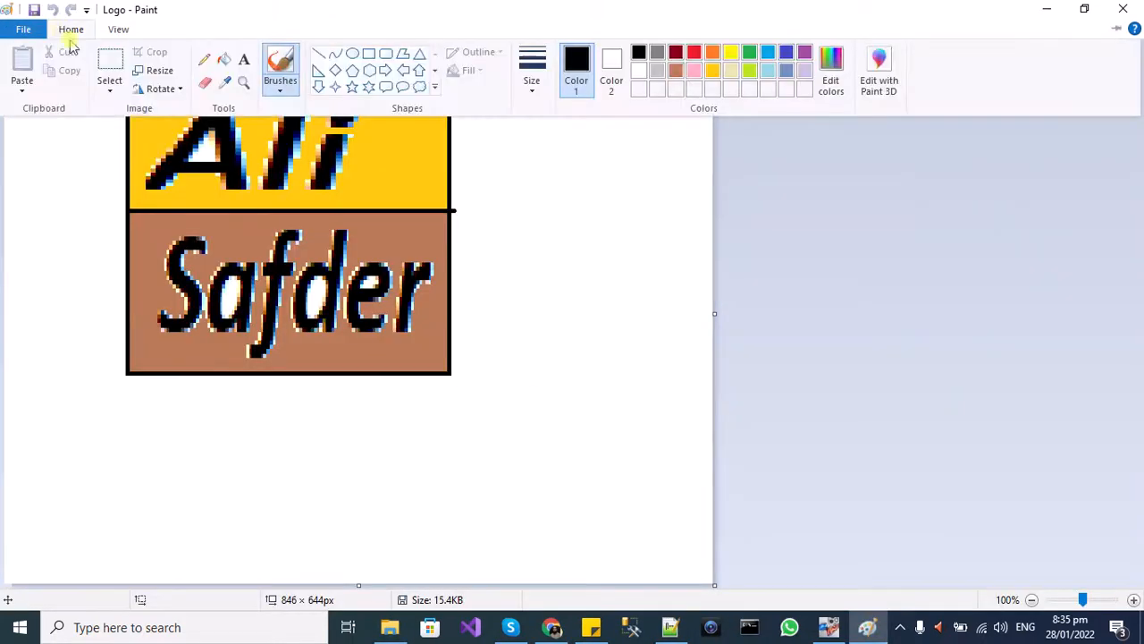
left_click(107, 61)
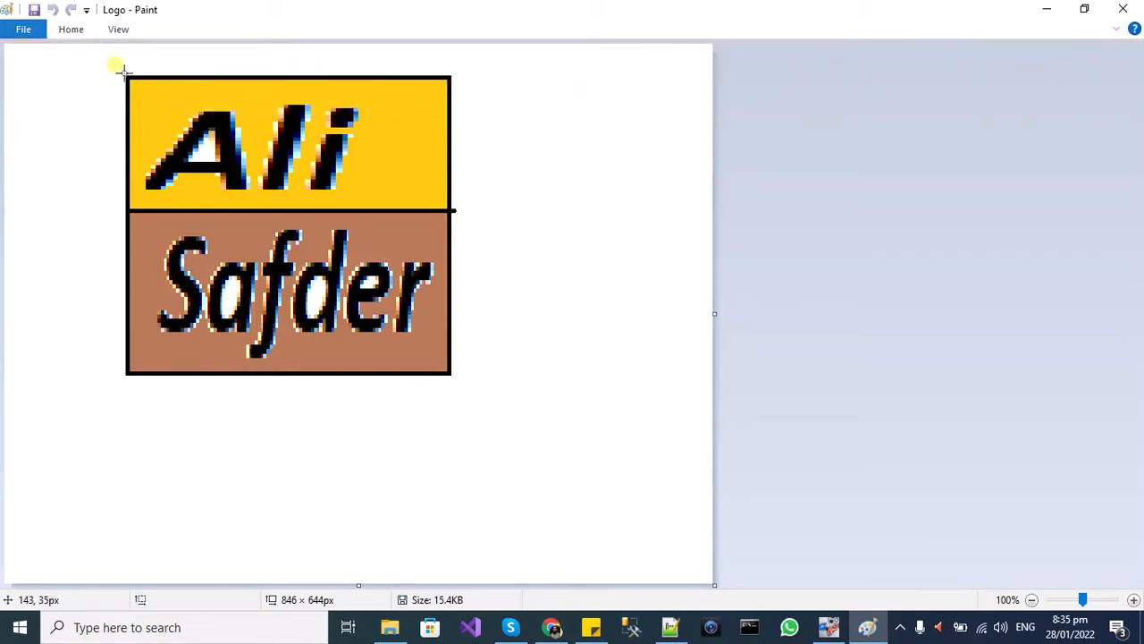
left_click_drag(124, 72, 453, 380)
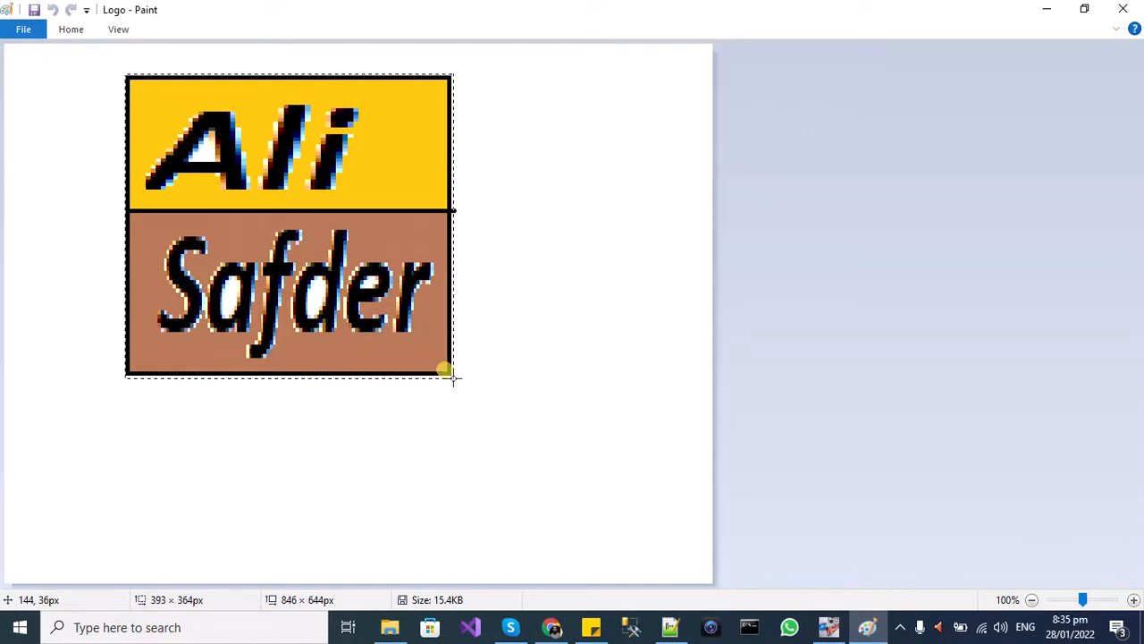
left_click_drag(358, 277, 261, 258)
key("ctrl+z")
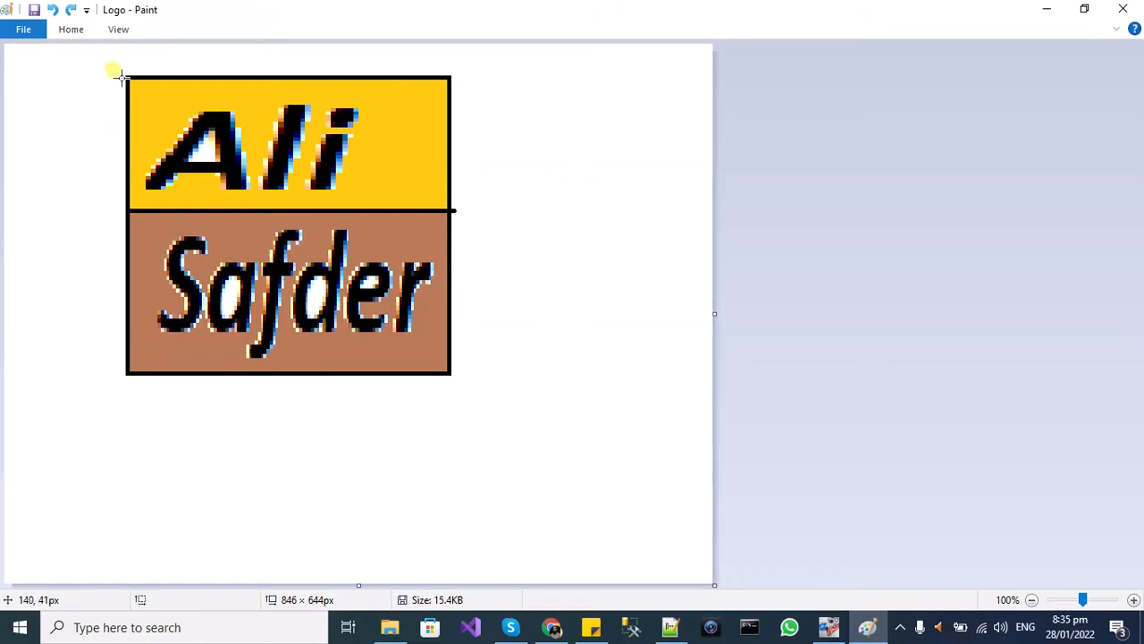
- Select the whole logo with an area of about 395 × 370 px and move it into the canvas's upper-left corner
left_click_drag(123, 73, 457, 390)
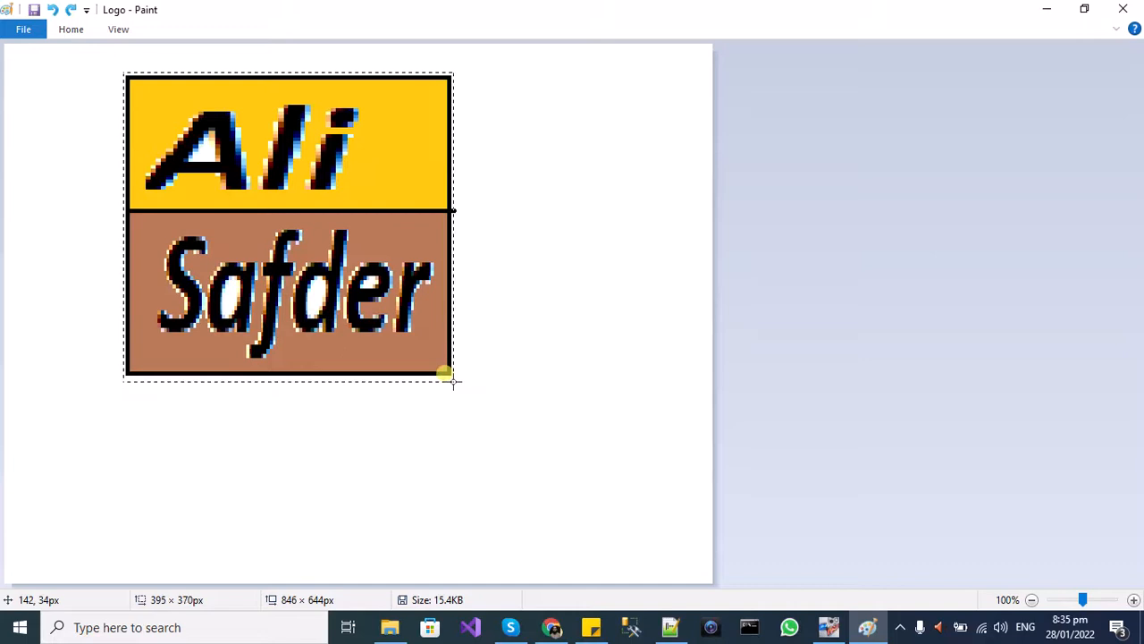
left_click_drag(451, 373, 452, 374)
left_click_drag(361, 278, 237, 246)
left_click(983, 452)
- Shrink the canvas to about 390 × 361 px so it fits the logo, save the file and close Paint
left_click_drag(715, 582, 325, 341)
key("ctrl+s")
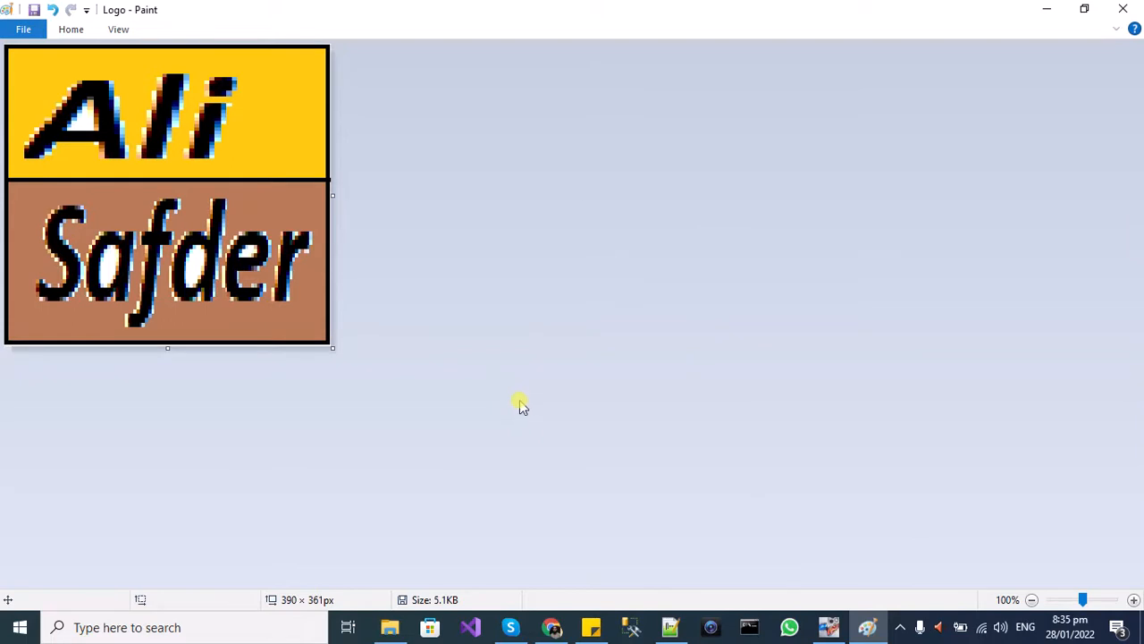
left_click(1125, 8)
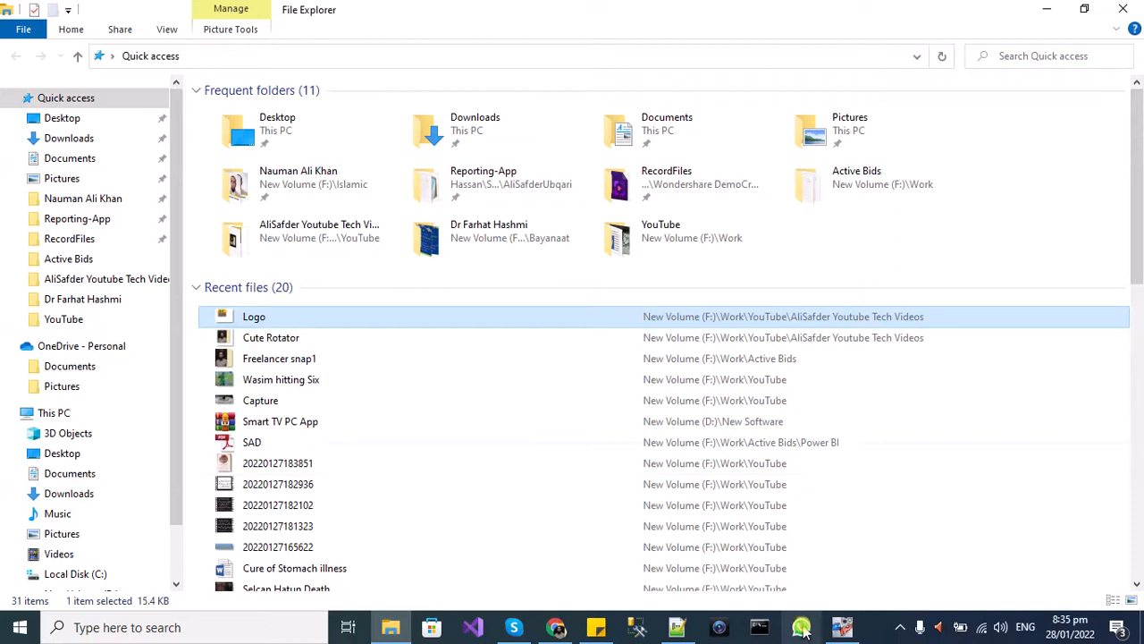
- Switch back to the 3D Gif Maker page in Chrome and upload the cropped Logo image
left_click(554, 626)
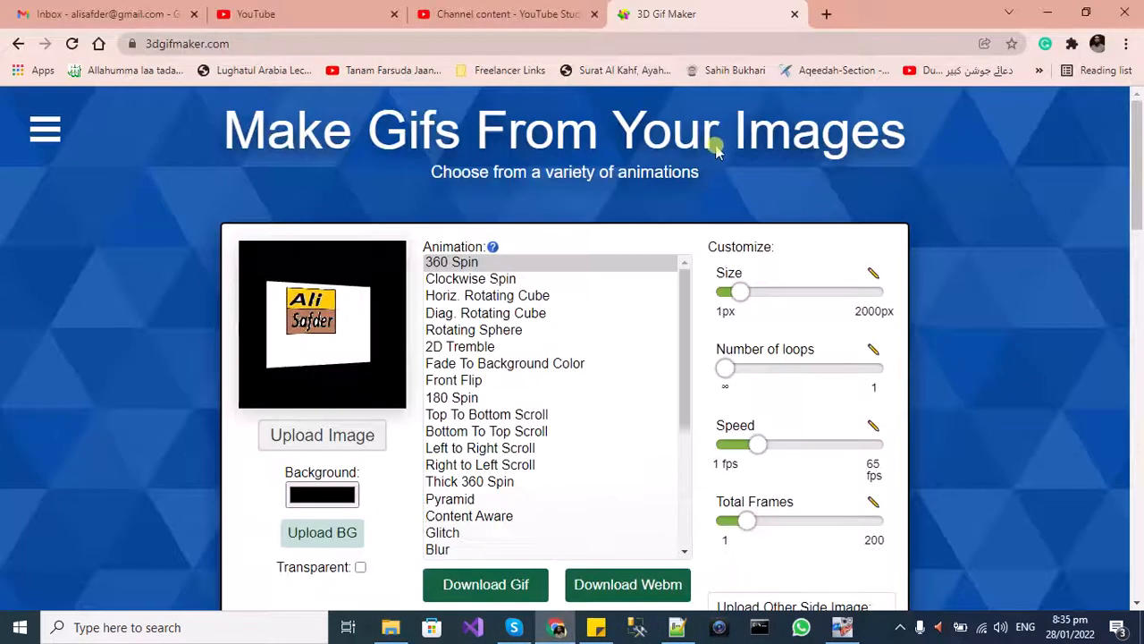
left_click(369, 434)
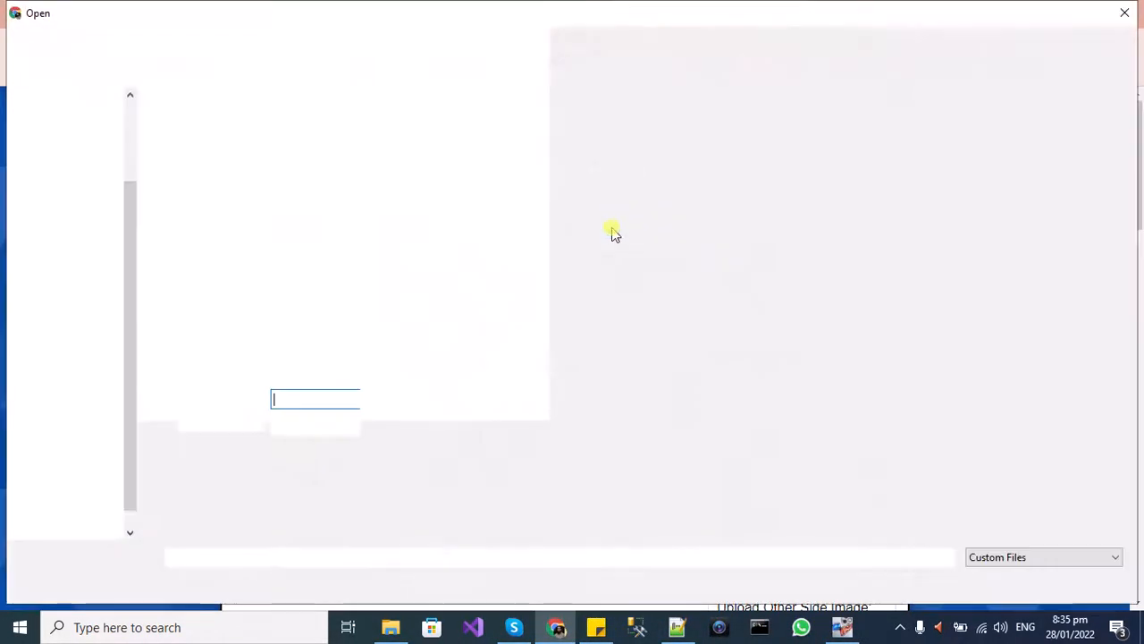
double_click(407, 185)
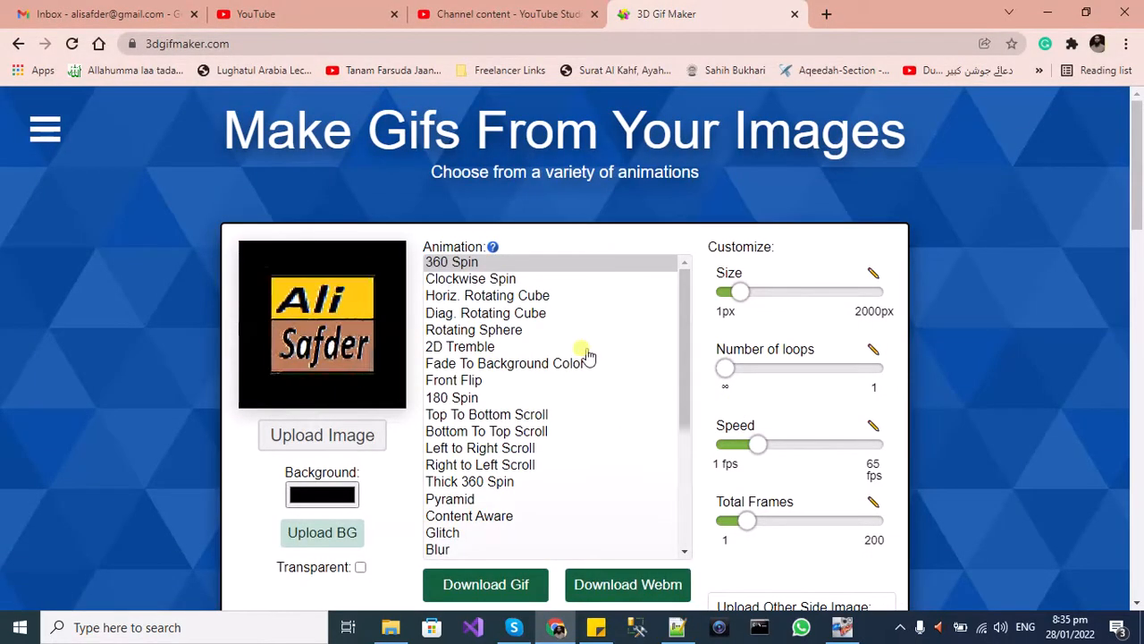
- Try out the spin, rotating cube, sphere, tremble and flip animations on the logo, and choose Horiz. Rotating Cube
left_click(523, 296)
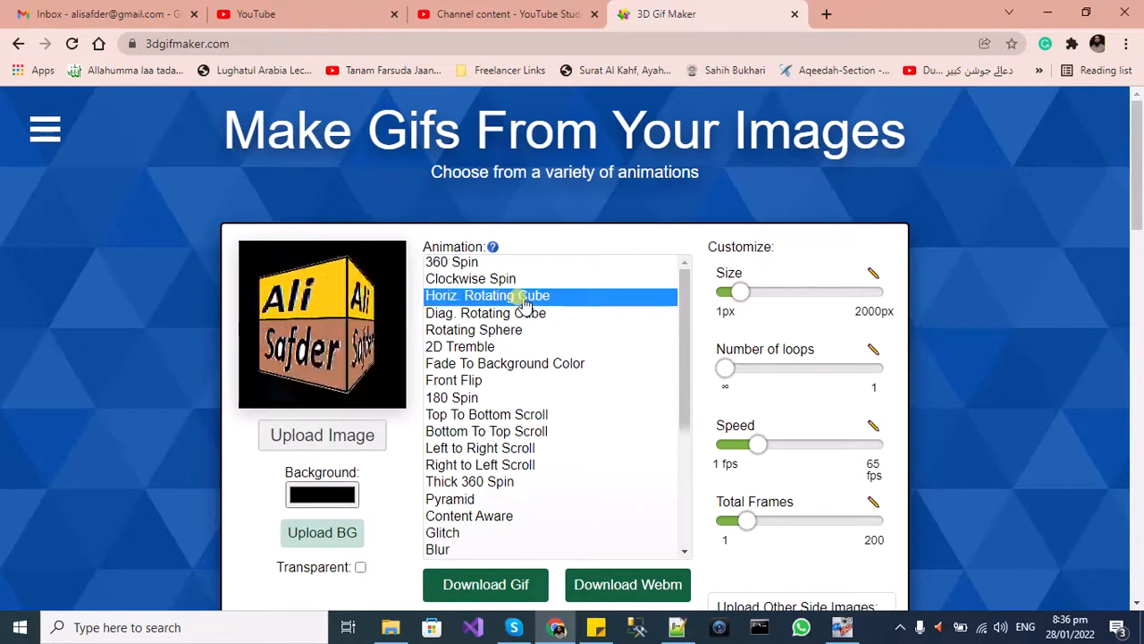
left_click(469, 262)
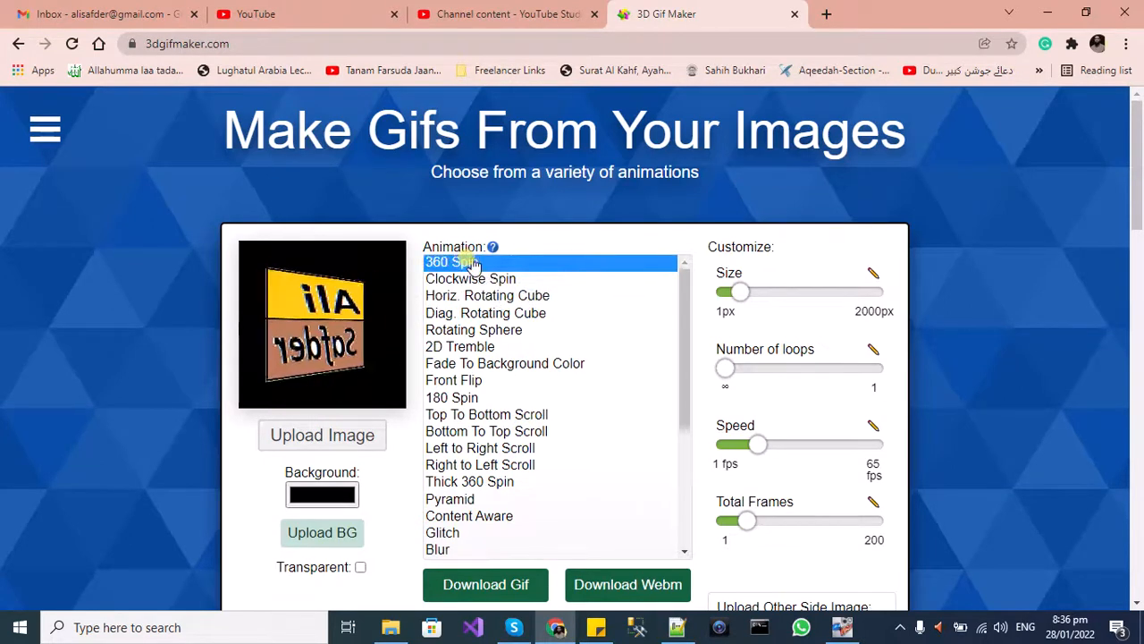
left_click(485, 297)
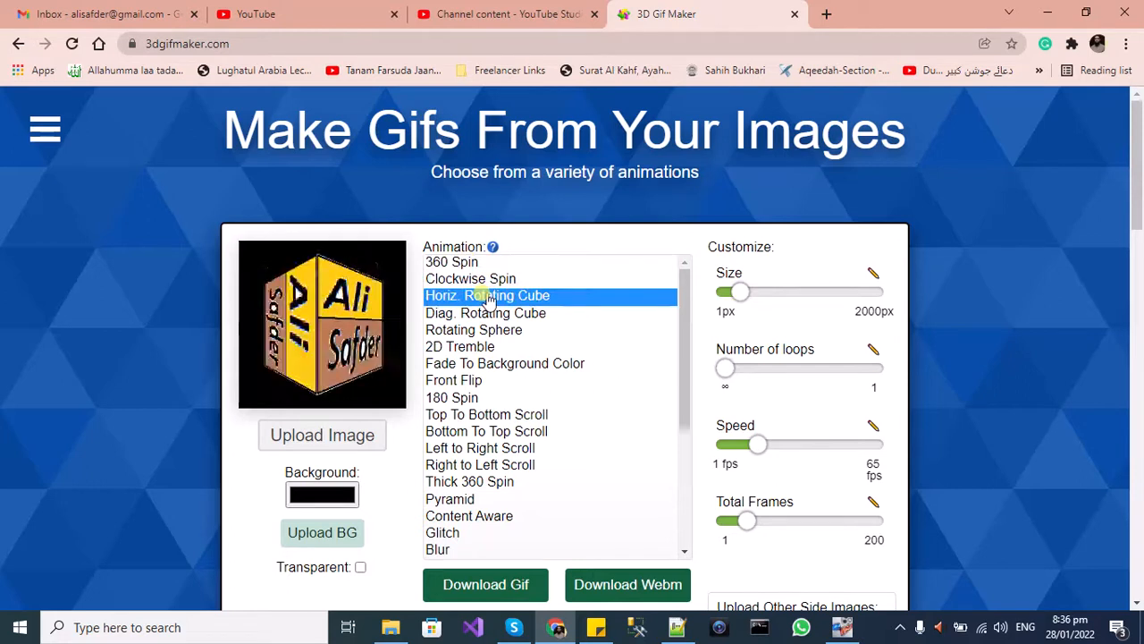
left_click(483, 312)
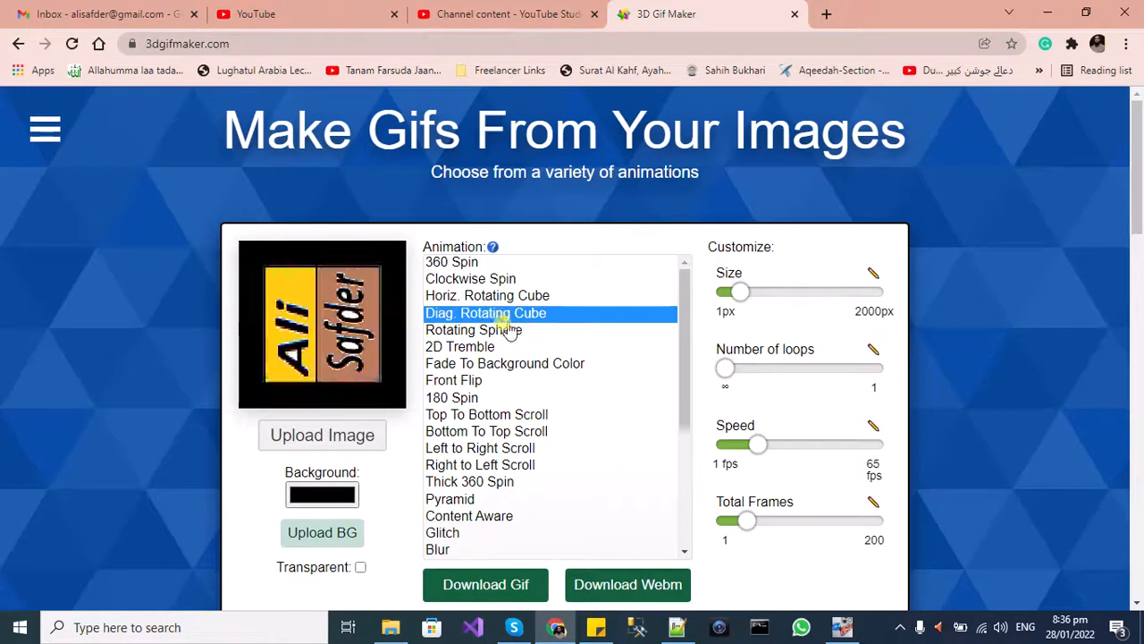
left_click(508, 333)
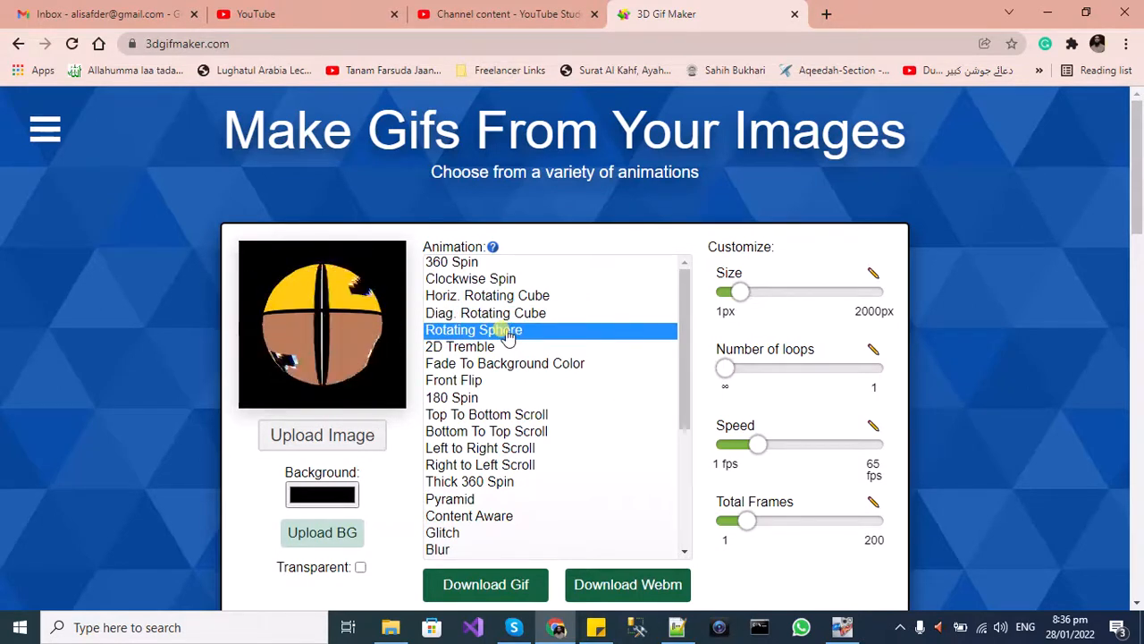
left_click(503, 349)
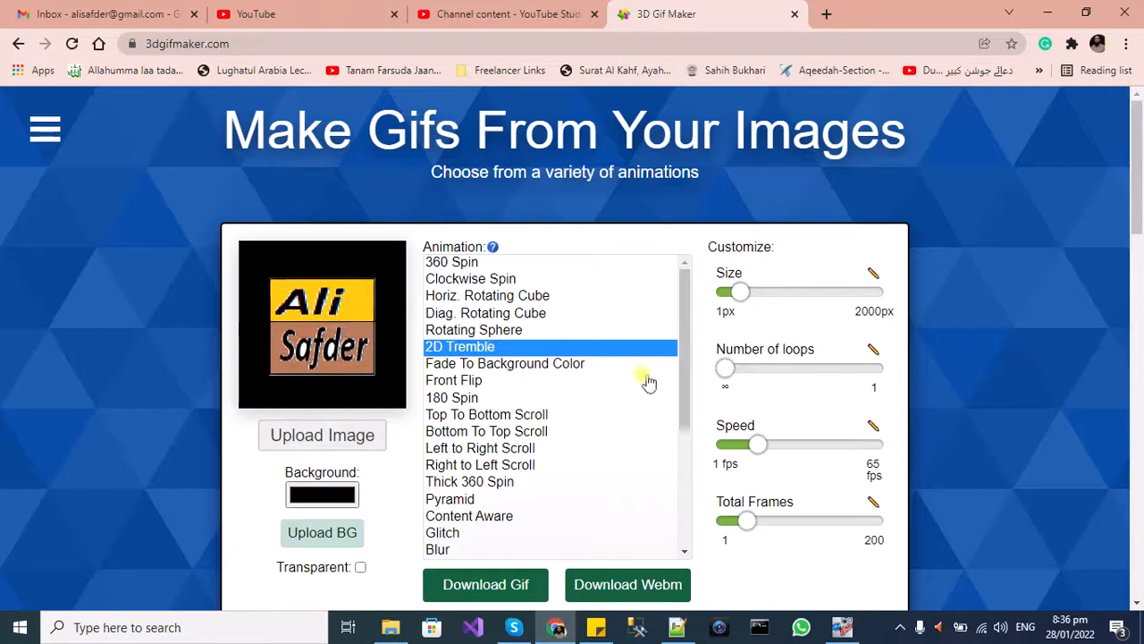
left_click(484, 385)
left_click(485, 399)
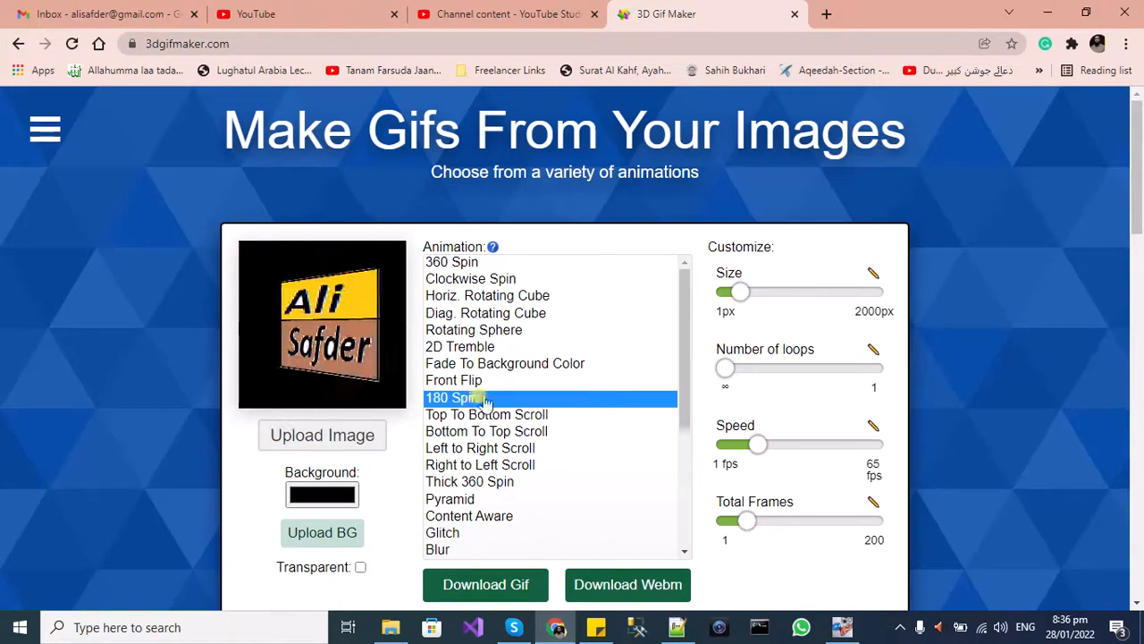
left_click(500, 300)
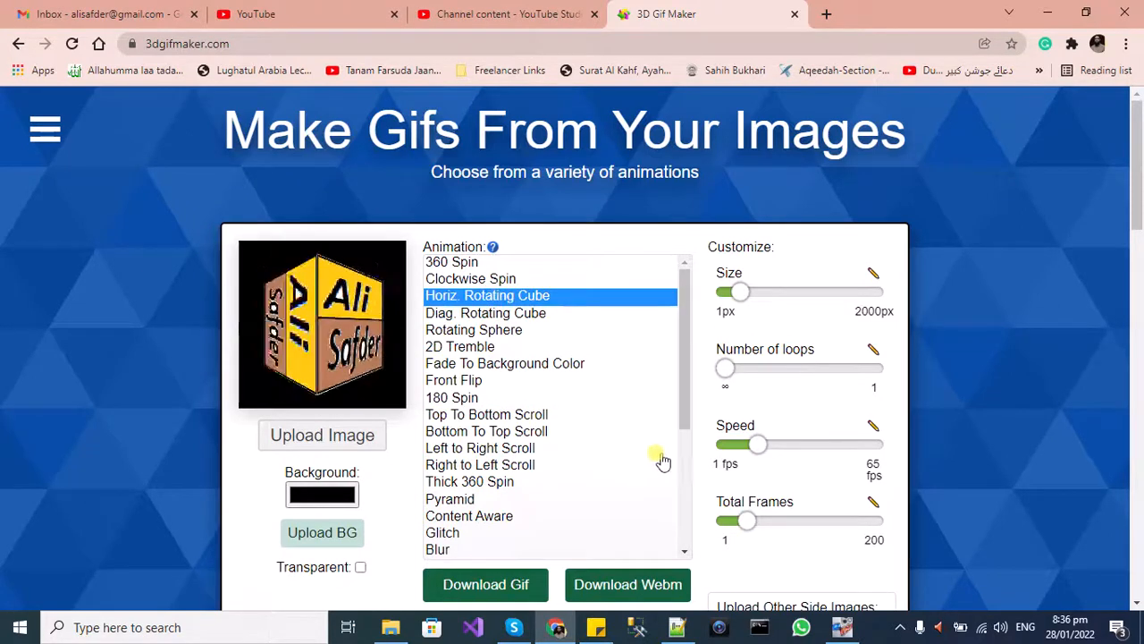
scroll(1140, 330, "down", 1)
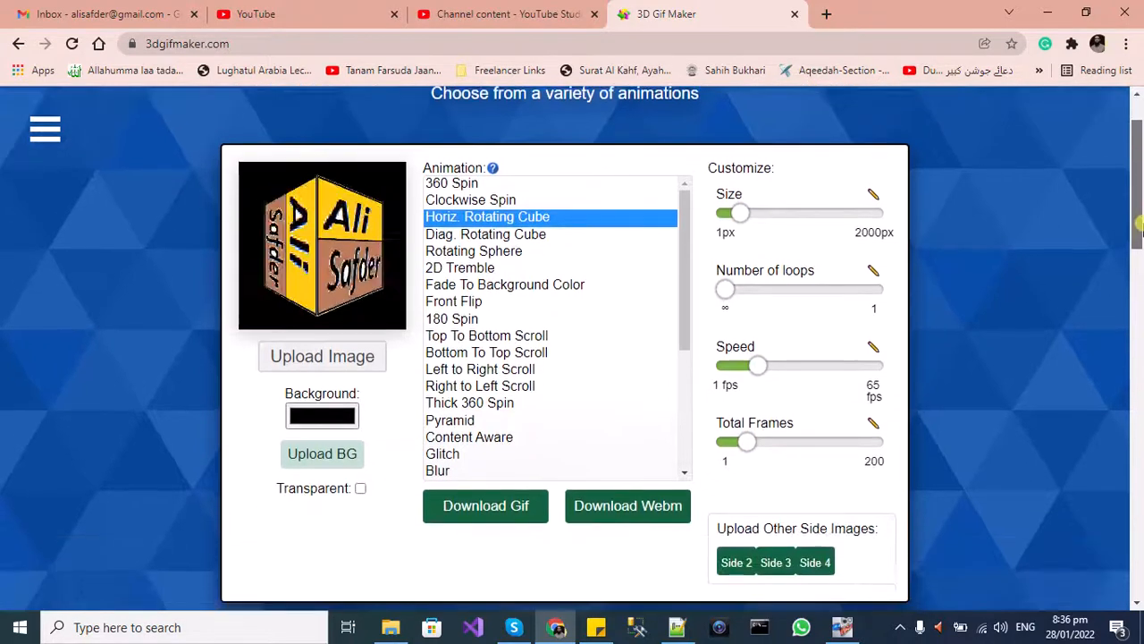
left_click(526, 503)
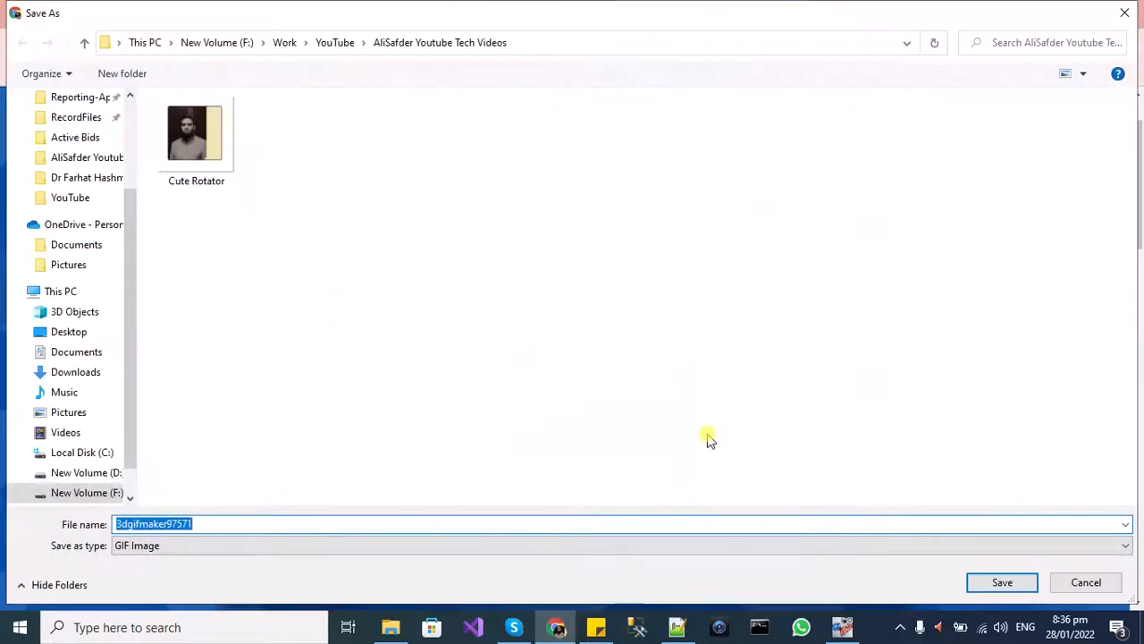
left_click(1125, 12)
- Lower the animation speed slightly and set the number of loops to 0 for endless looping
left_click_drag(758, 376, 749, 376)
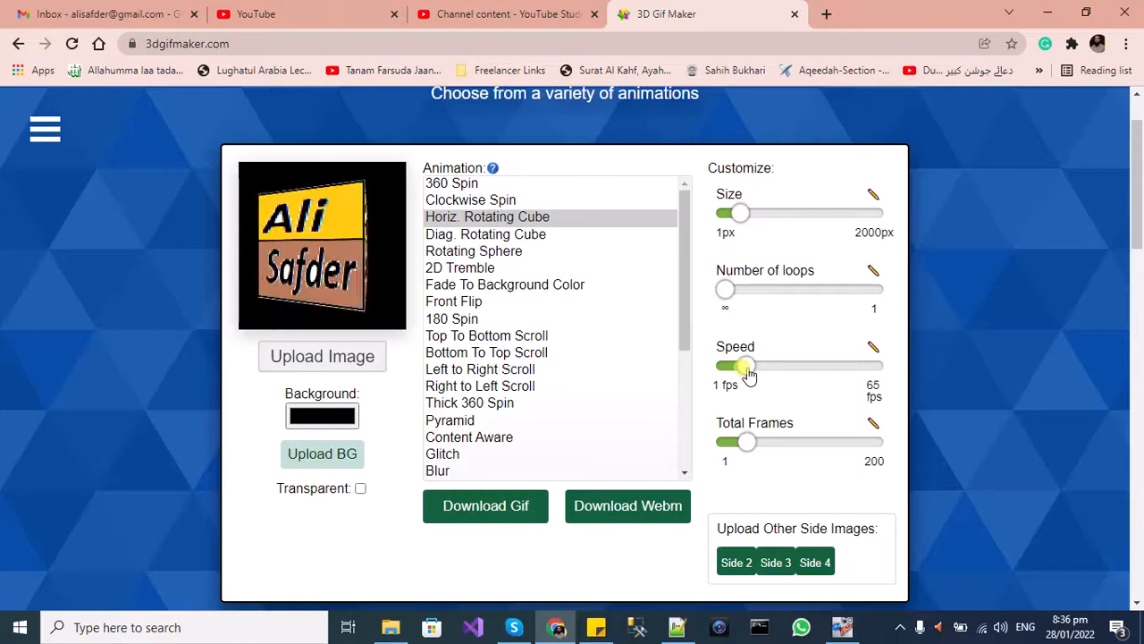
left_click(725, 293)
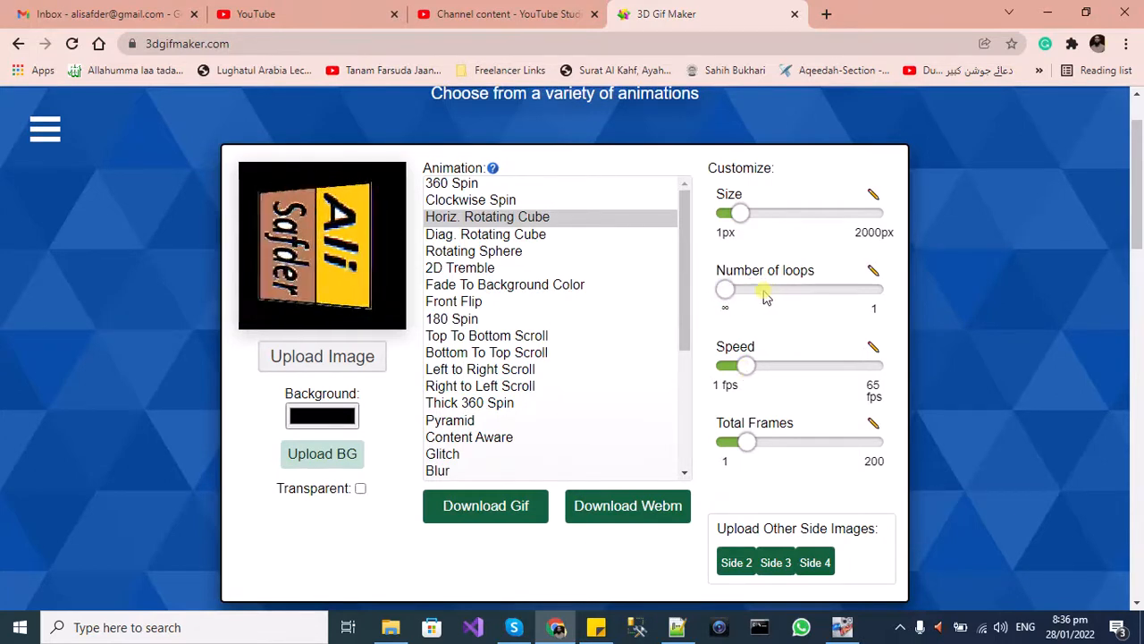
left_click(767, 292)
left_click(873, 272)
left_click(874, 271)
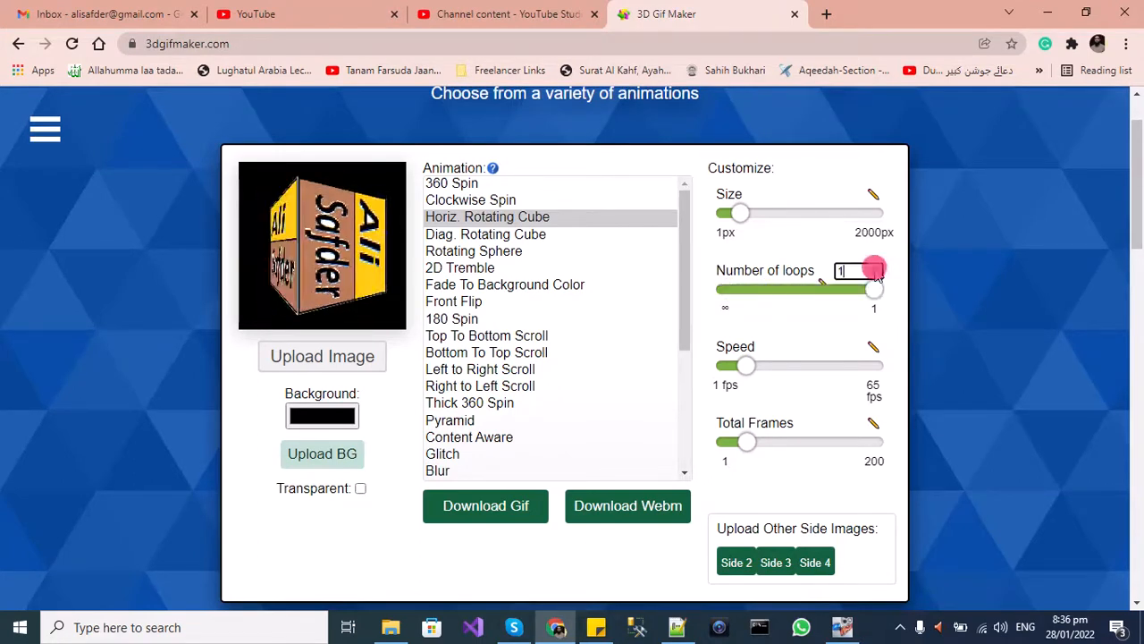
left_click(842, 327)
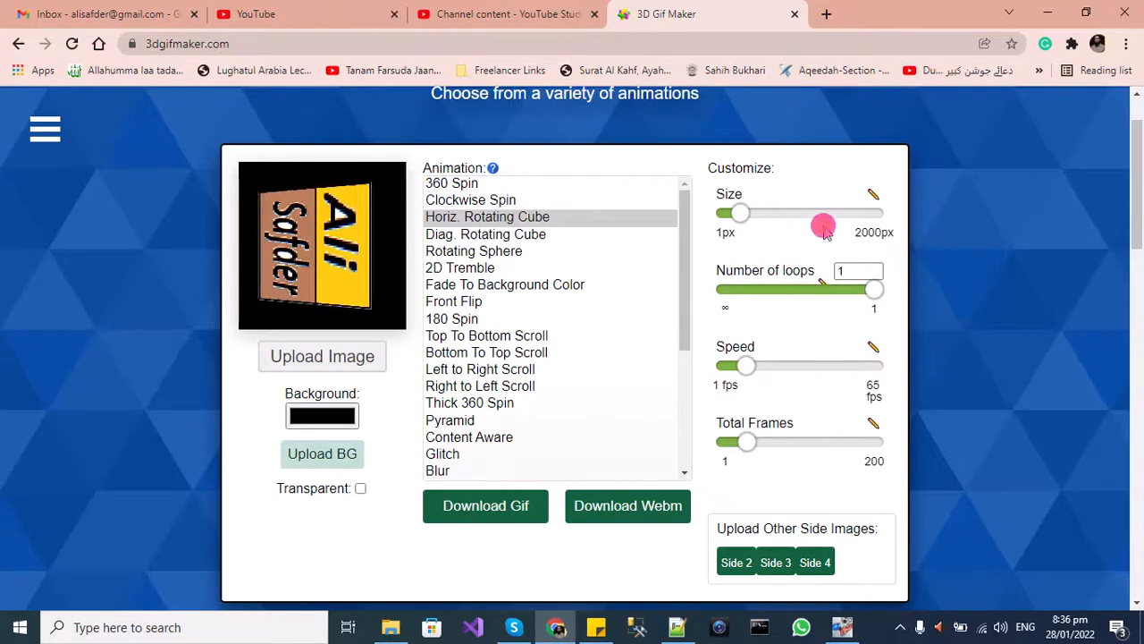
left_click(792, 283)
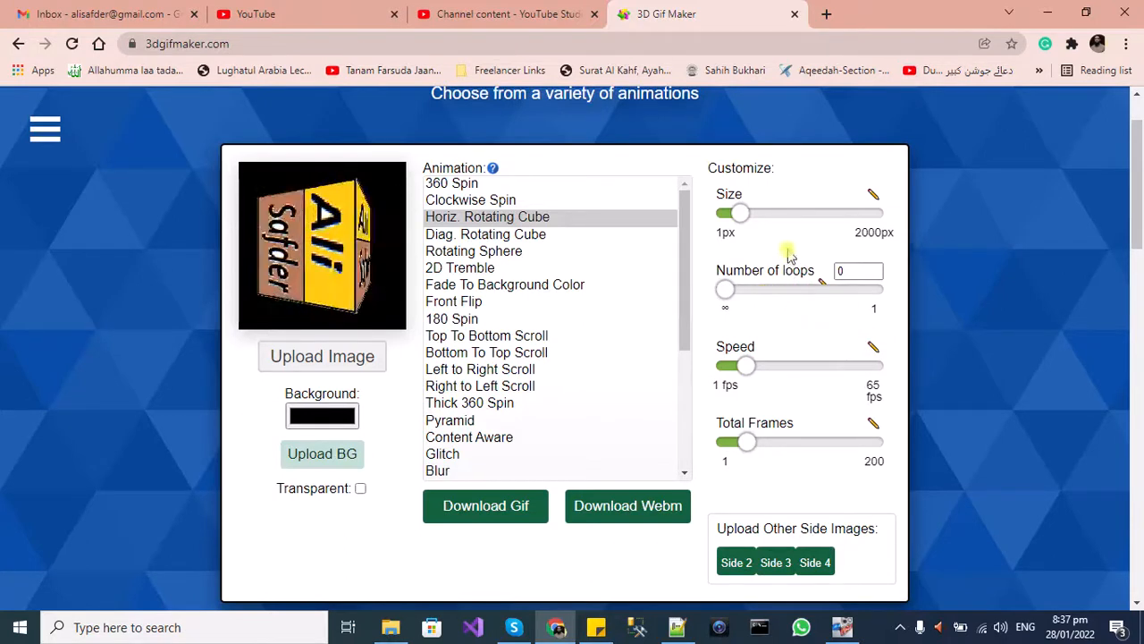
- Increase the GIF size slightly and set the background to dark green with RGB 44, 78, 70
mouse_move(739, 215)
left_mouse_down()
mouse_move(764, 222)
mouse_move(736, 231)
mouse_move(747, 233)
left_mouse_up()
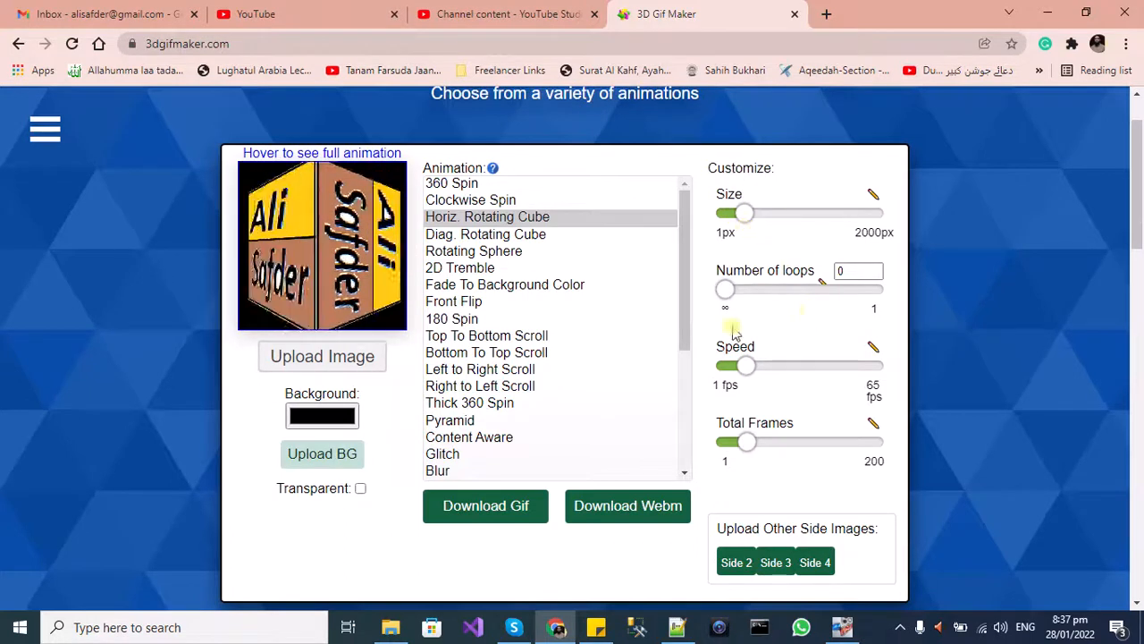
left_click(322, 415)
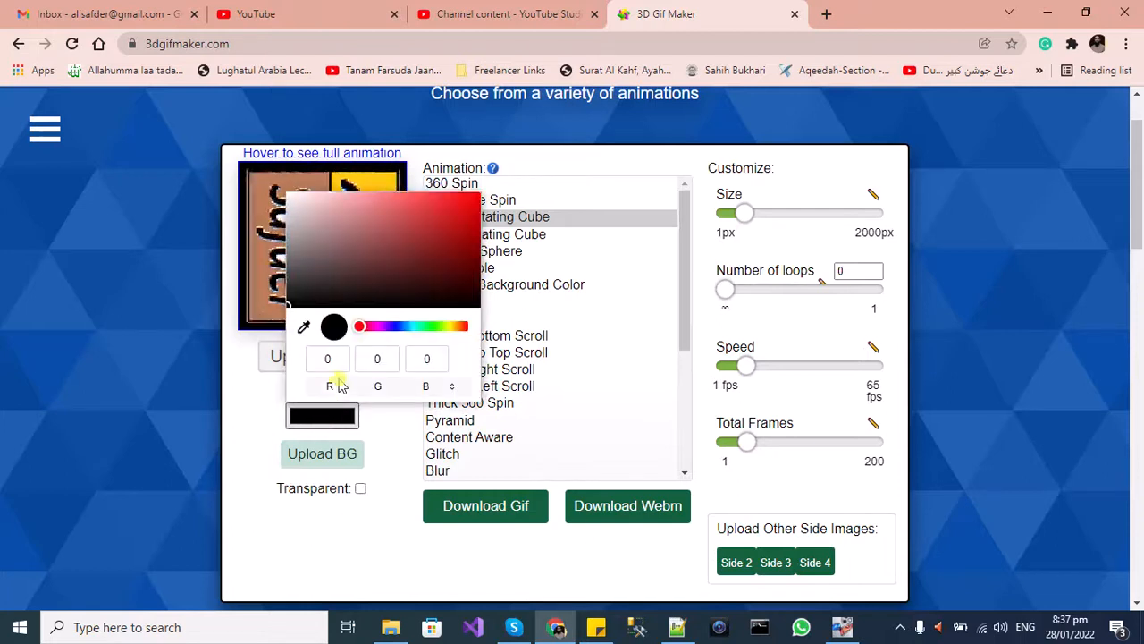
left_click_drag(366, 332, 421, 334)
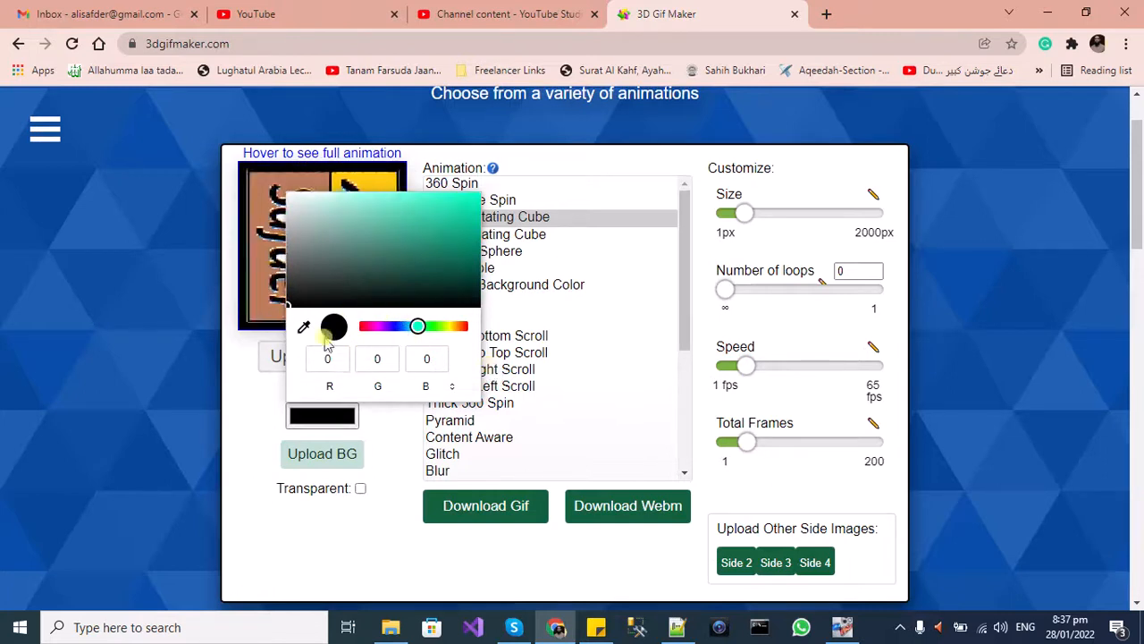
left_click_drag(359, 305, 375, 279)
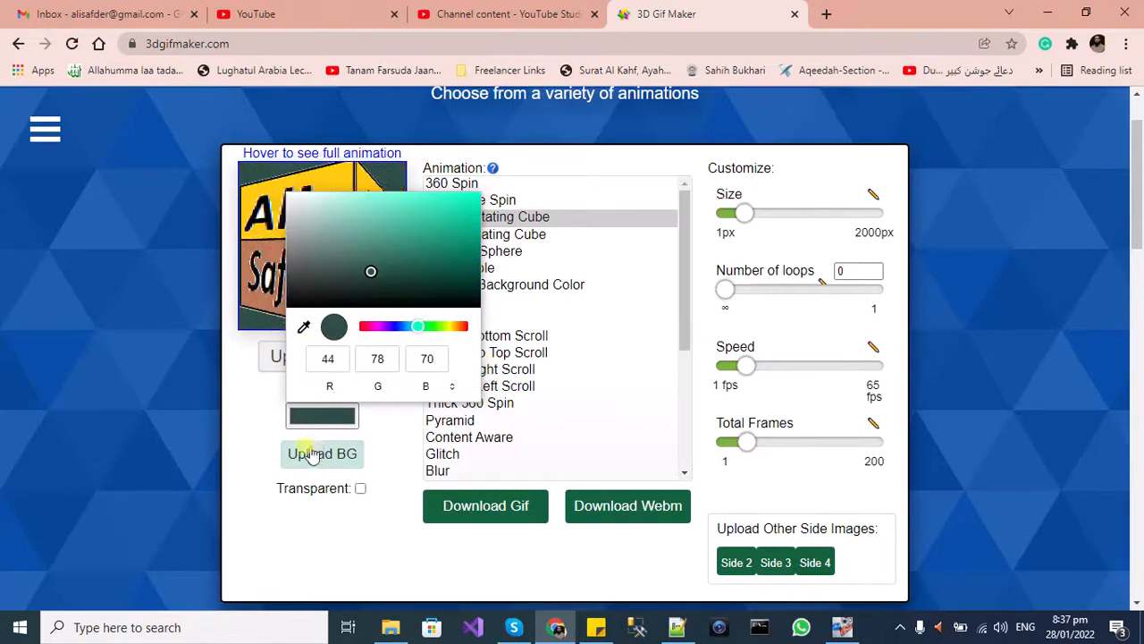
left_click(276, 514)
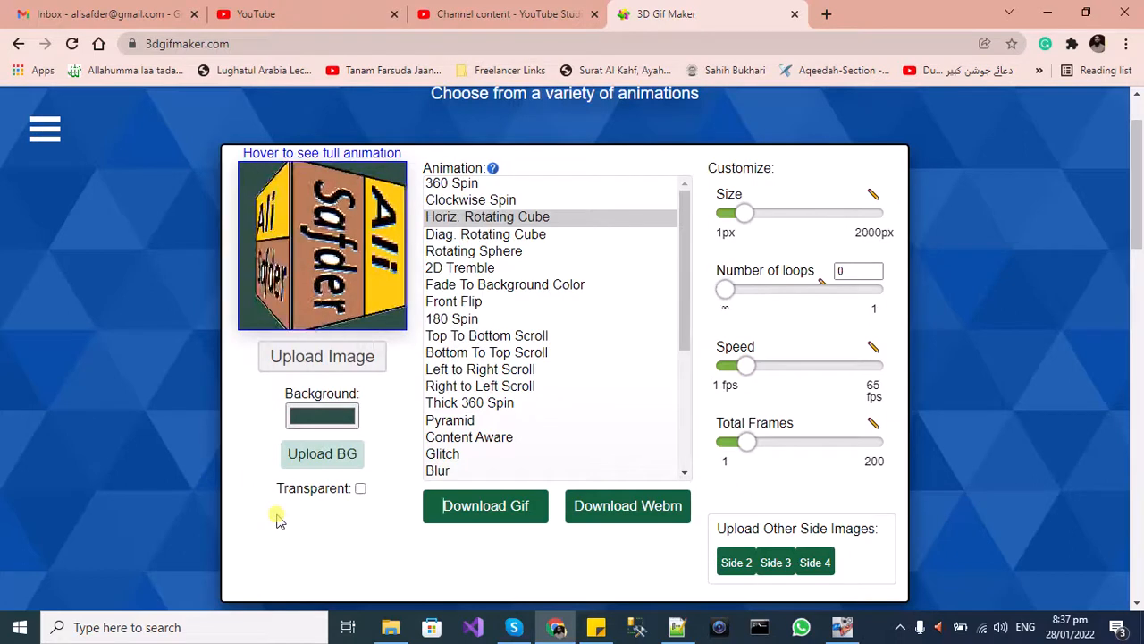
- Download the animation as a GIF, overwriting the existing Cute Rotator file
left_click(521, 515)
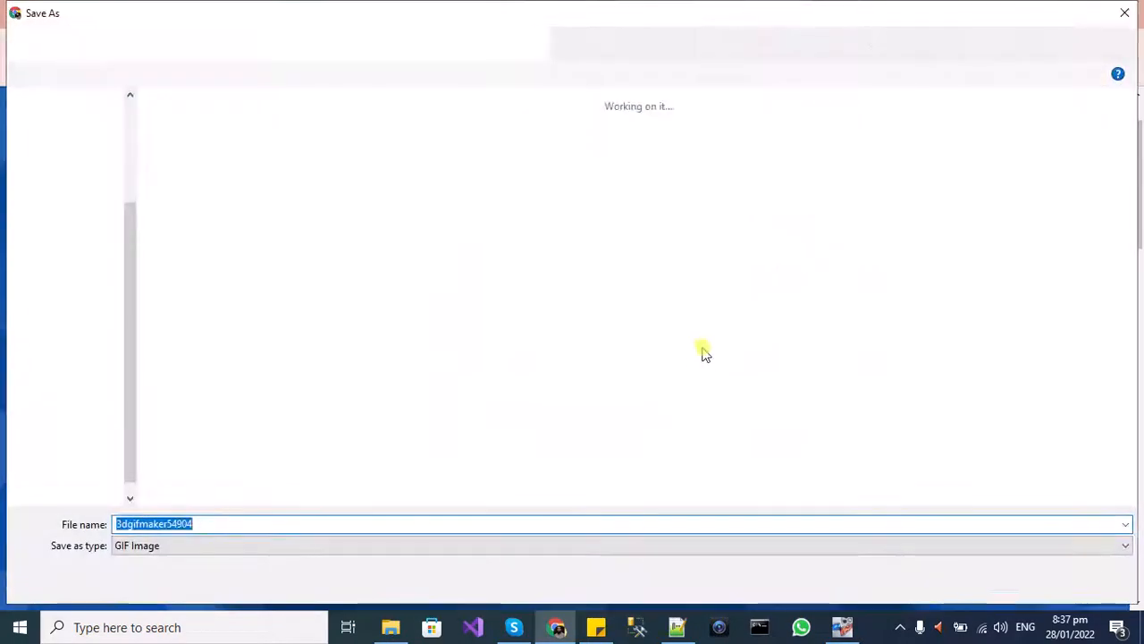
double_click(194, 138)
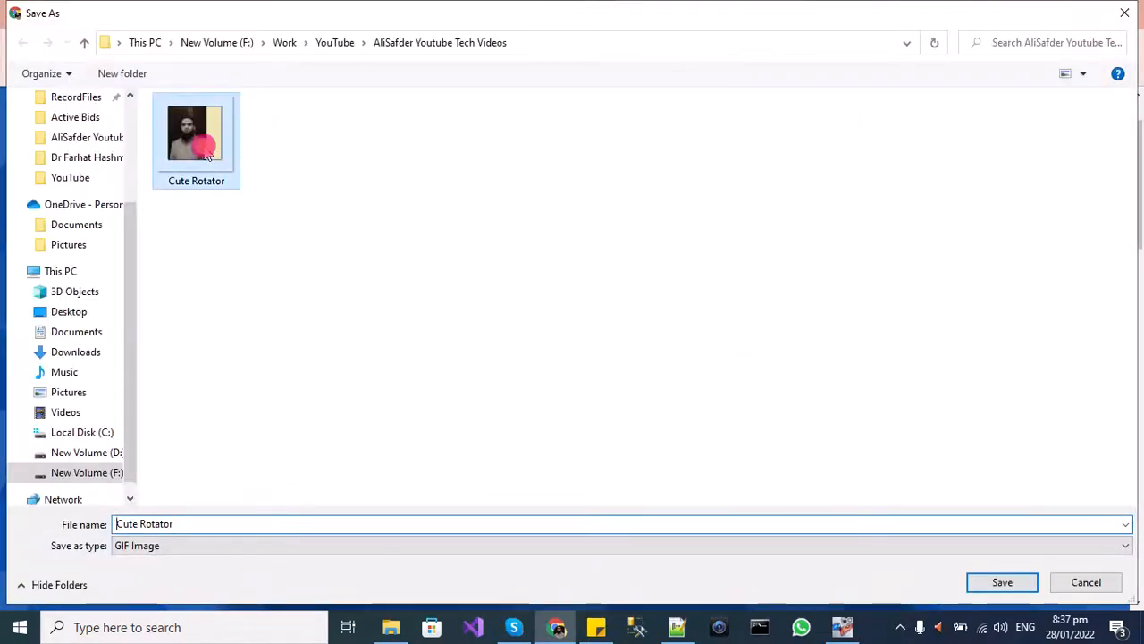
left_click(617, 319)
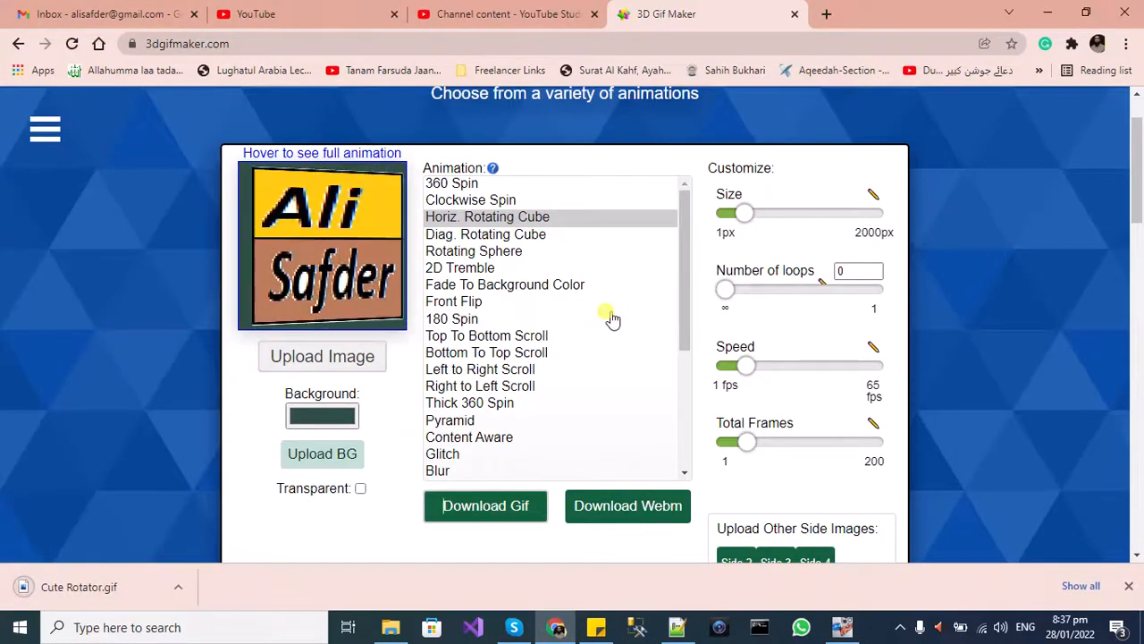
- Open FilmForth and add the Payoneer Account picture as the project's first clip
key("super")
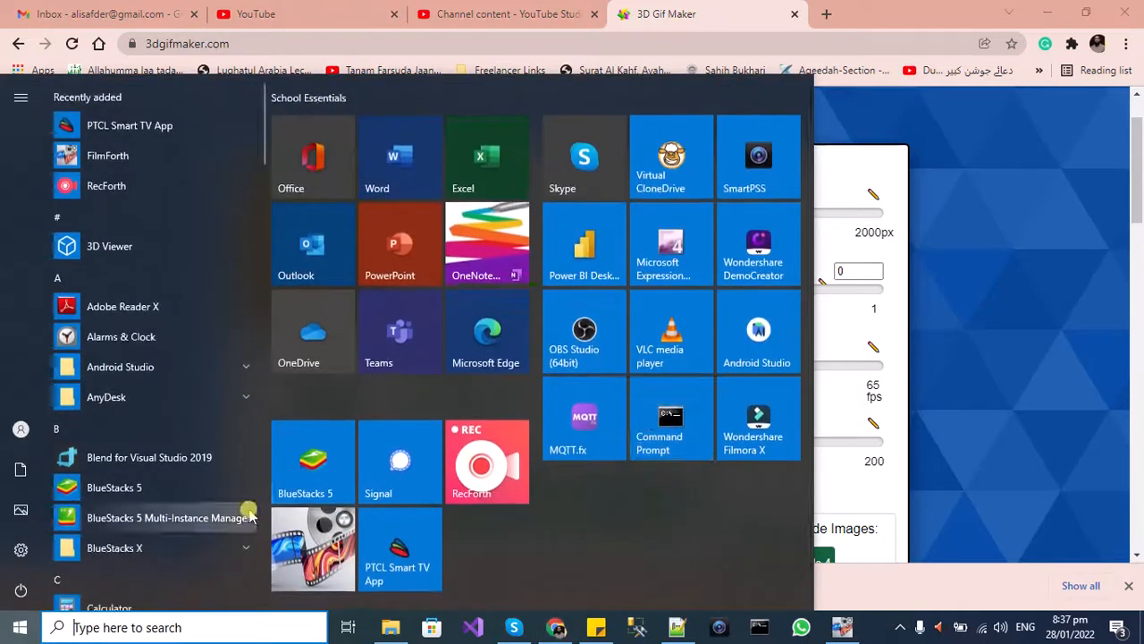
left_click(295, 549)
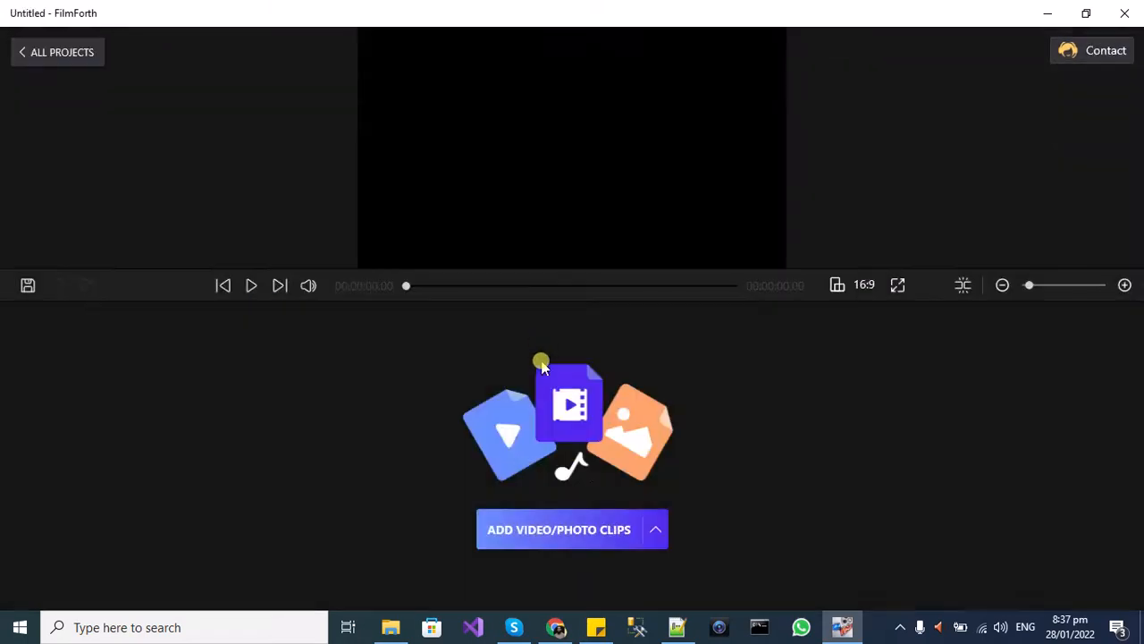
left_click(554, 536)
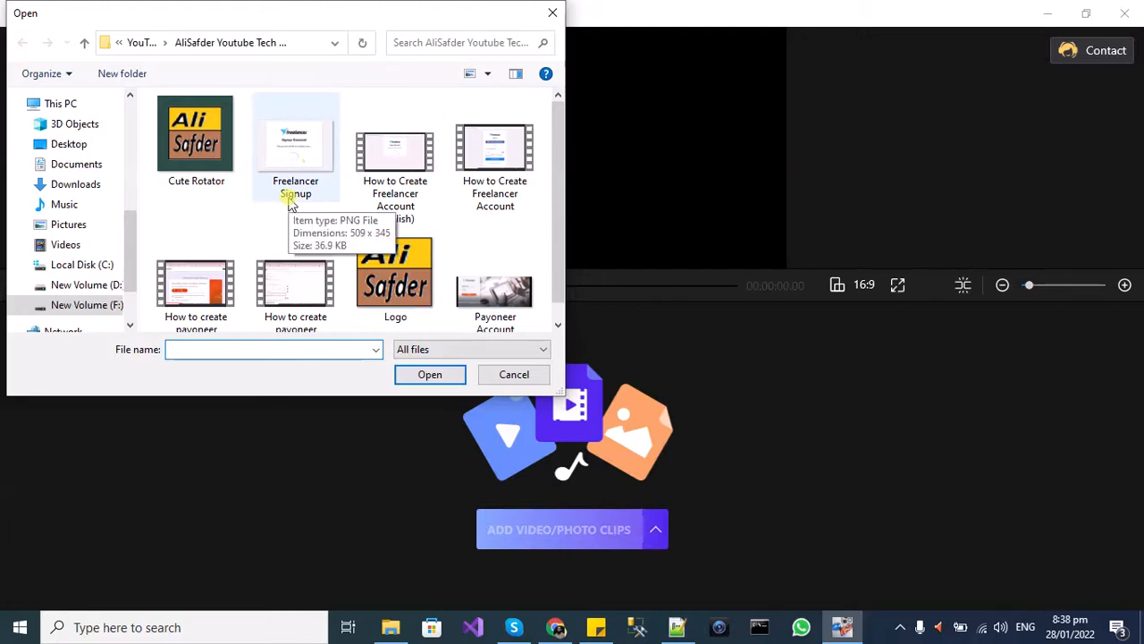
double_click(469, 306)
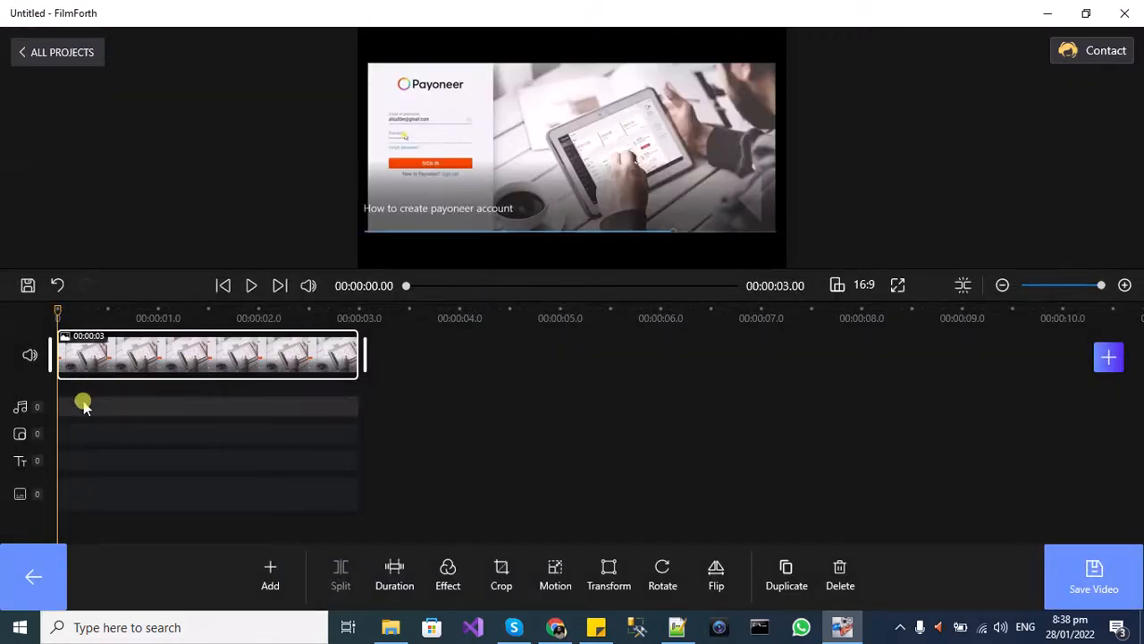
- Add the Cute Rotator GIF as a picture-in-picture overlay on the Payoneer clip
left_click(19, 437)
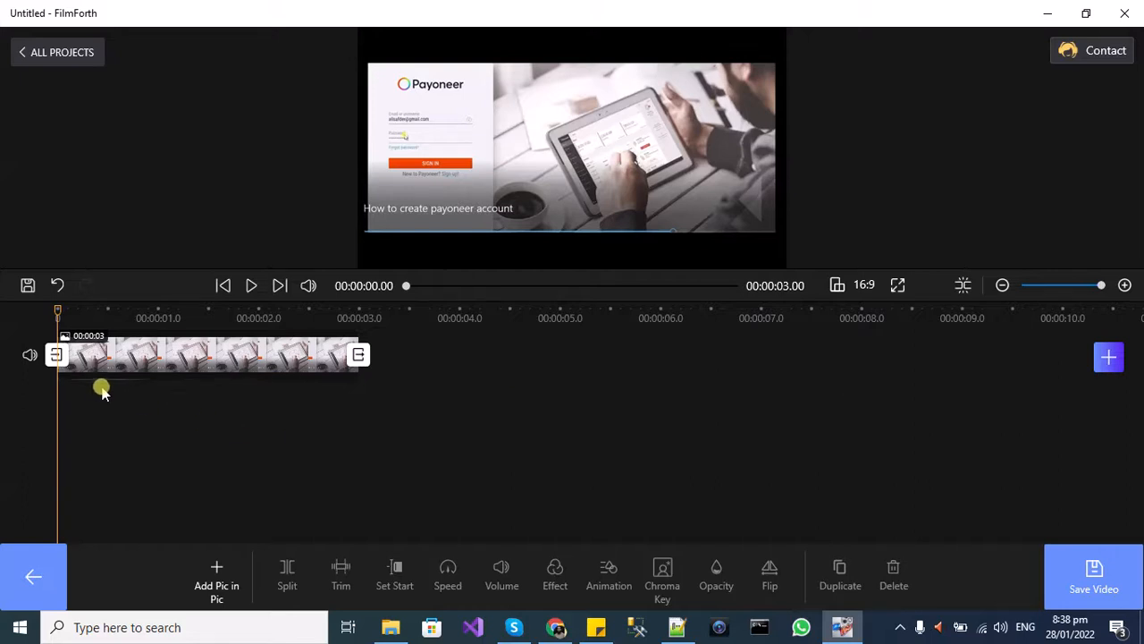
left_click(36, 581)
left_click(95, 435)
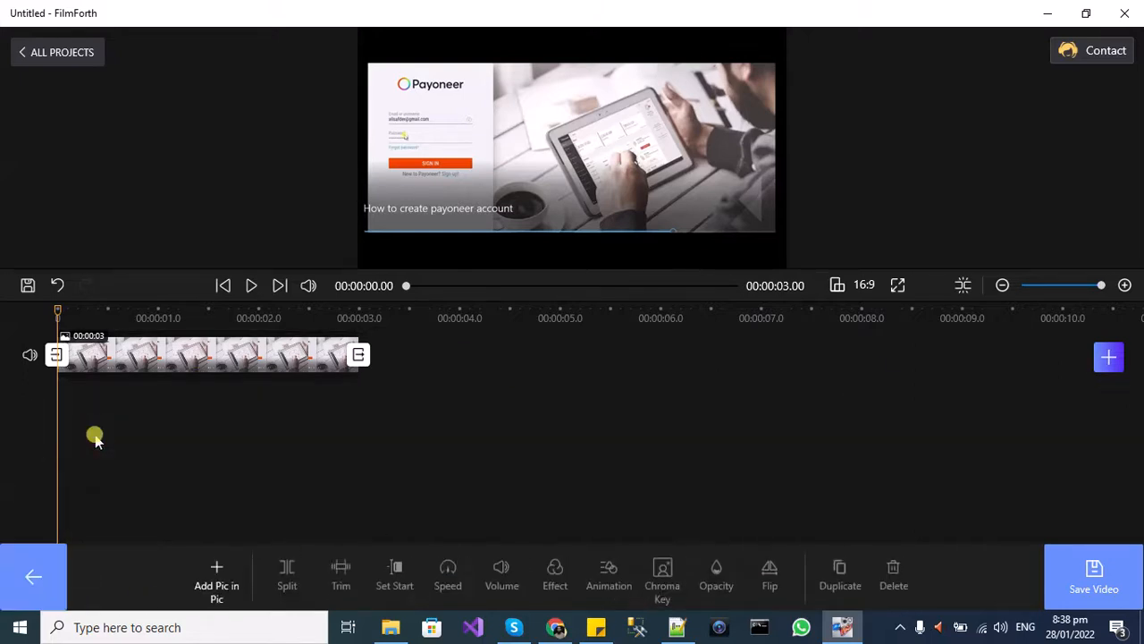
left_click(216, 581)
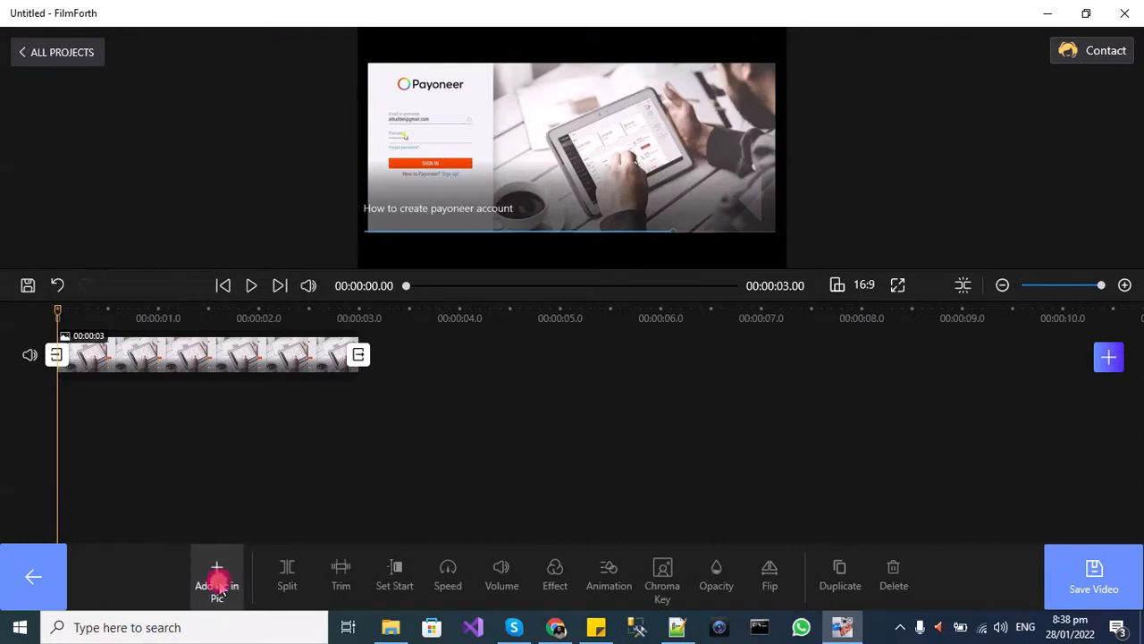
left_click(259, 438)
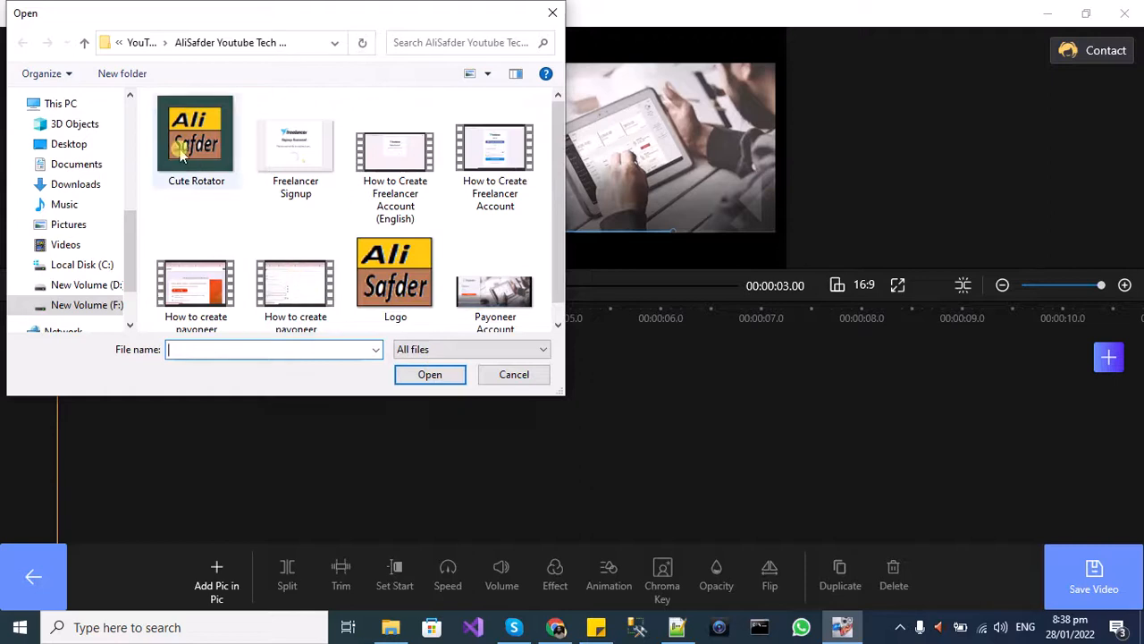
left_click(181, 155)
double_click(182, 155)
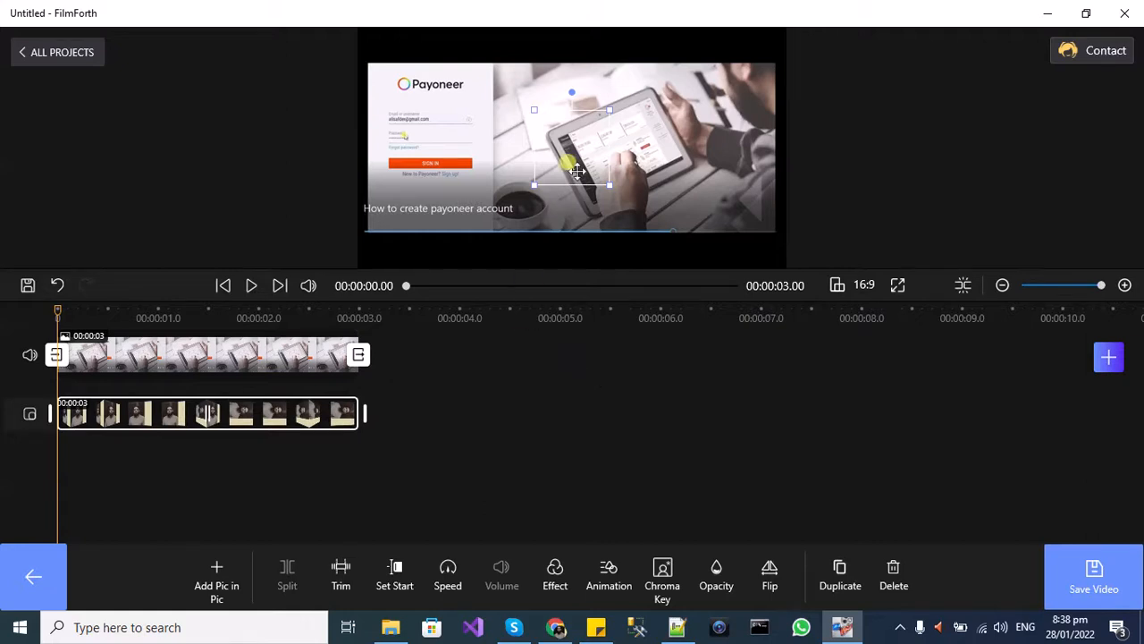
- Move the GIF overlay to the picture's lower-right corner, shrink it to less than half its size and play the preview
left_click_drag(579, 150, 740, 190)
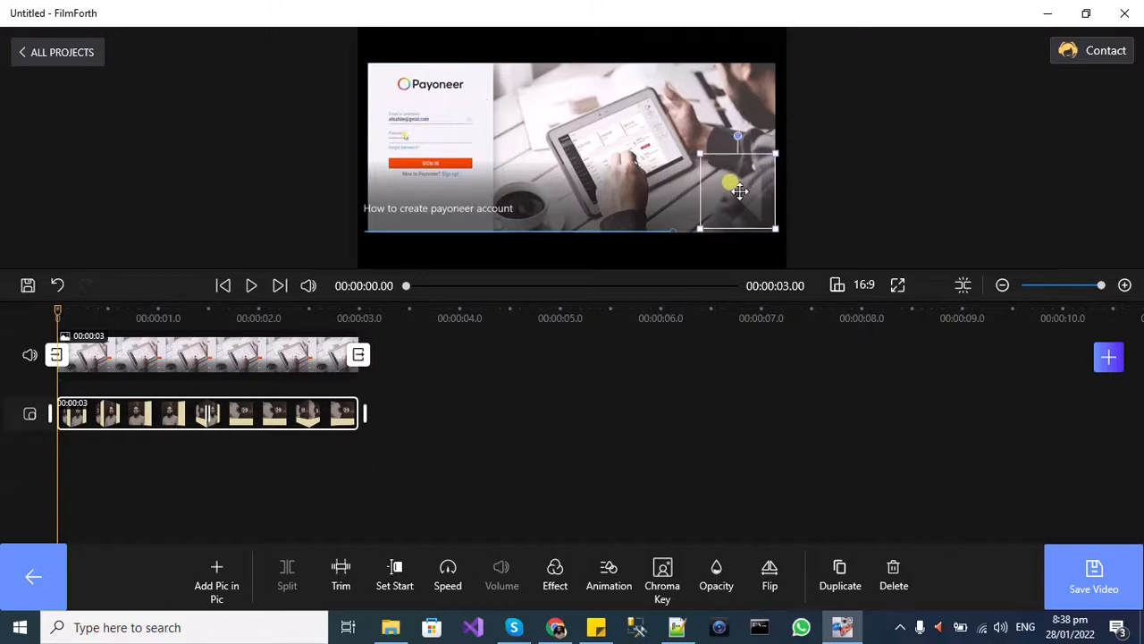
left_click_drag(700, 154, 731, 209)
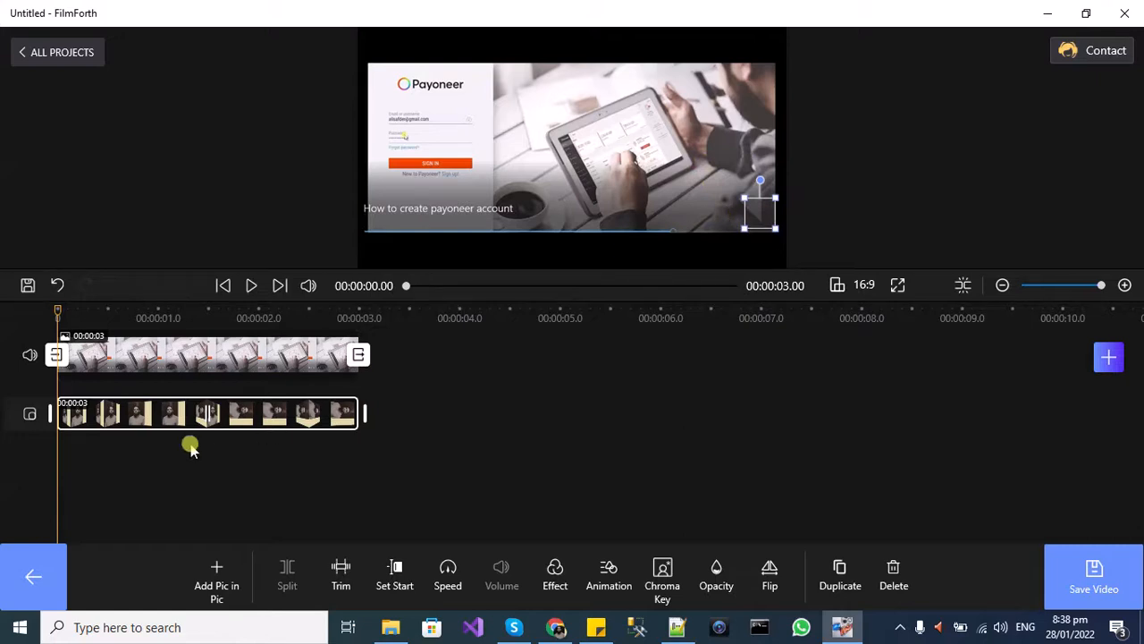
left_click(249, 285)
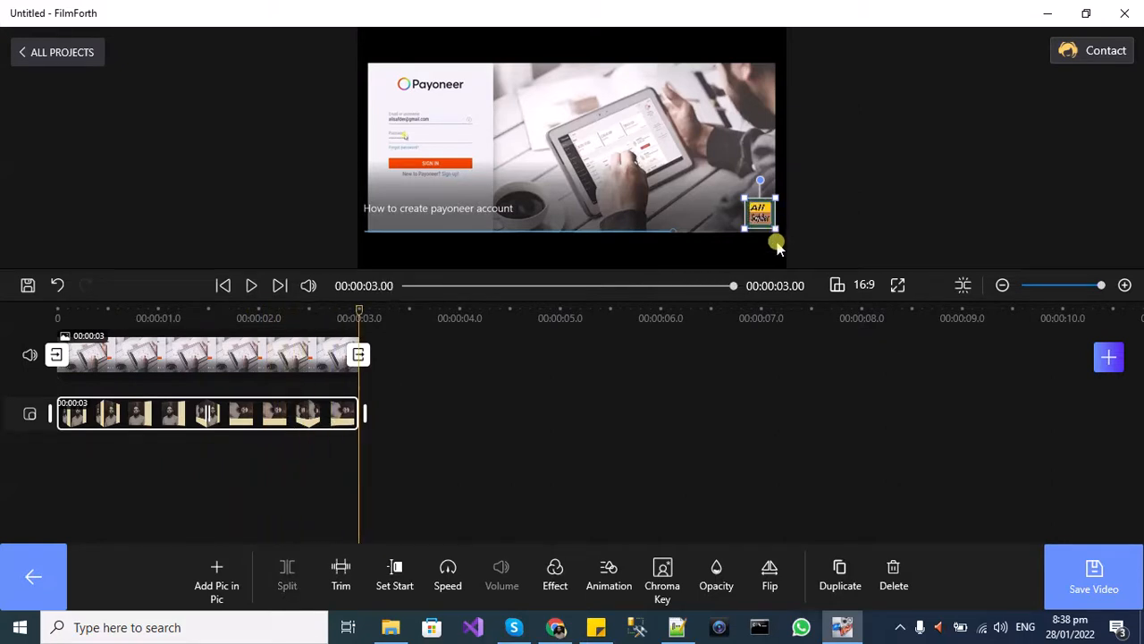
- Extend the Payoneer picture clip on the timeline to about 6 seconds
left_click(179, 347)
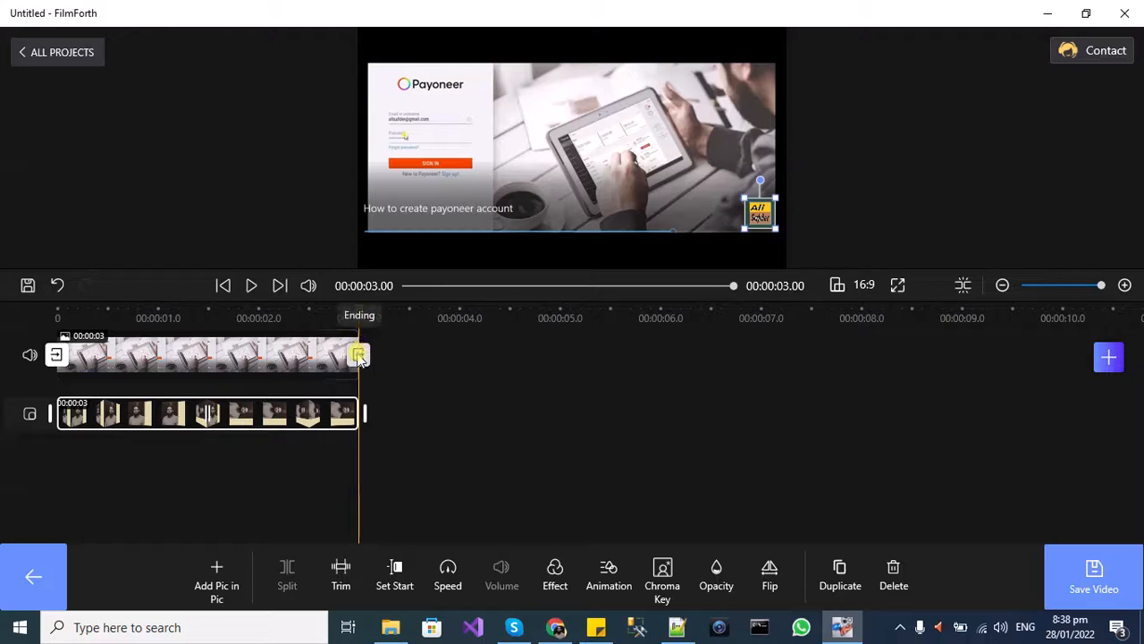
left_click(16, 575)
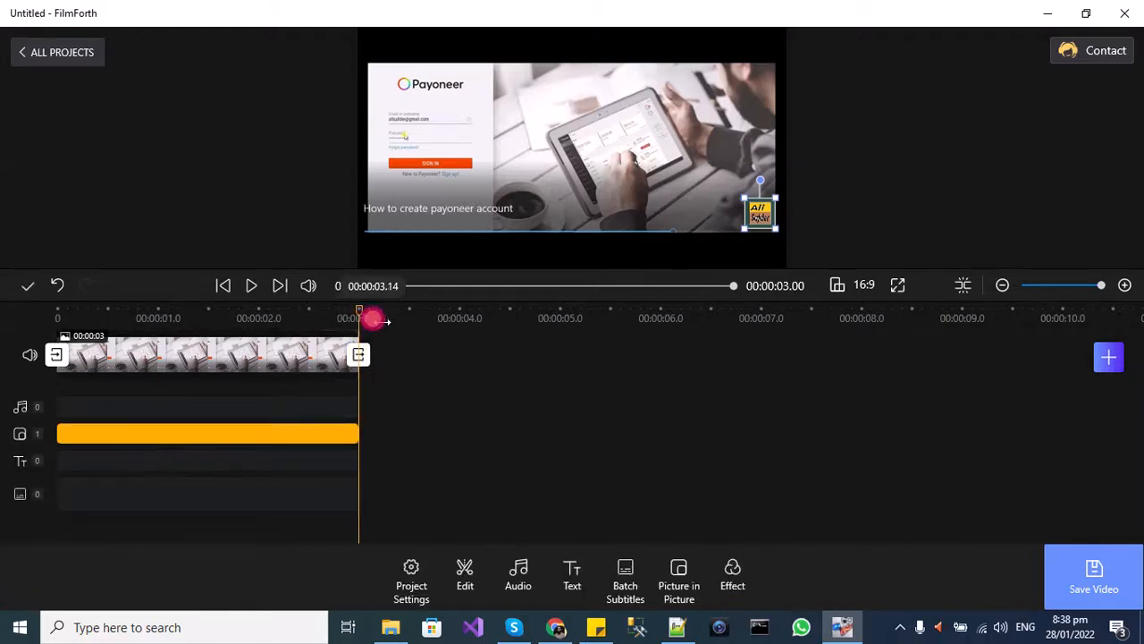
left_click(332, 353)
left_click_drag(362, 356, 666, 363)
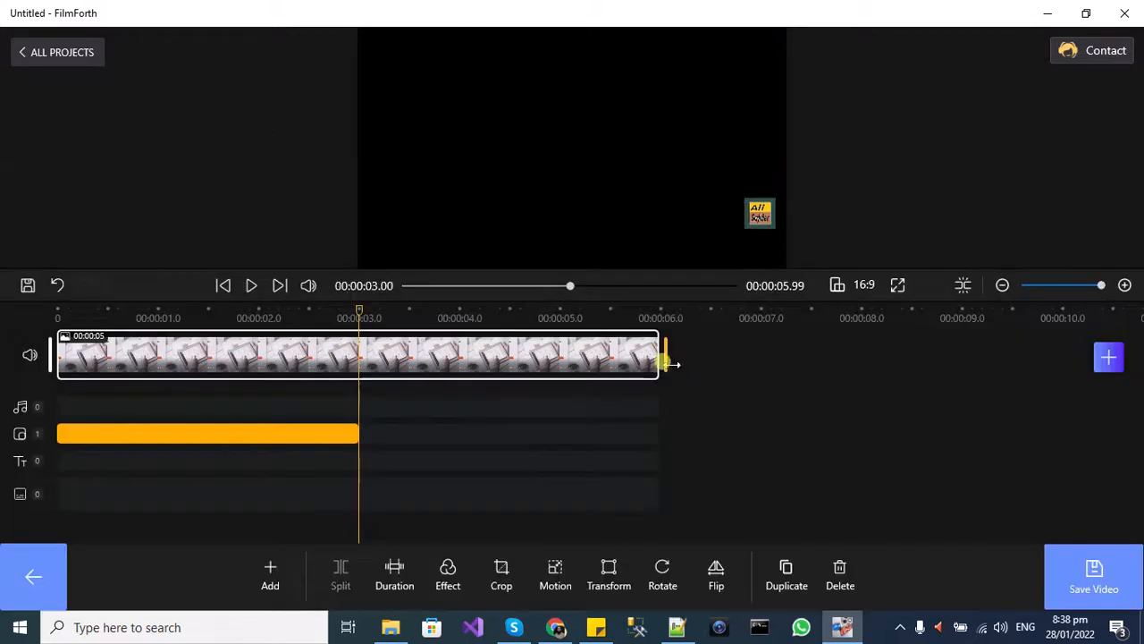
- Try to stretch the GIF overlay past its 3-second end to cover more of the Payoneer clip, then leave picture-in-picture editing
left_click(355, 440)
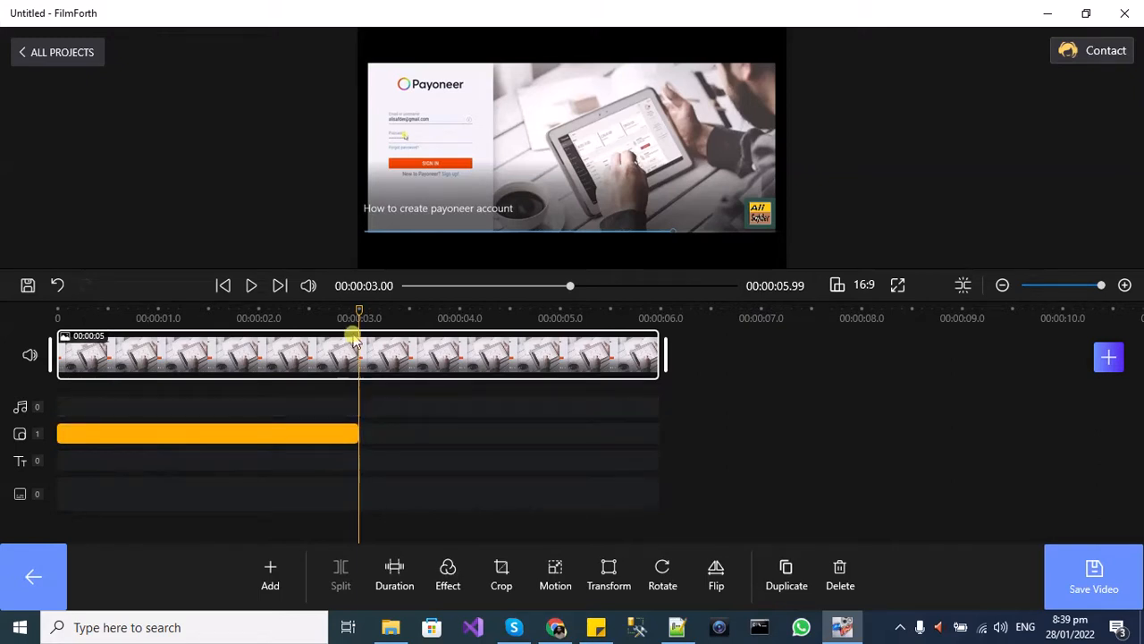
left_click(327, 434)
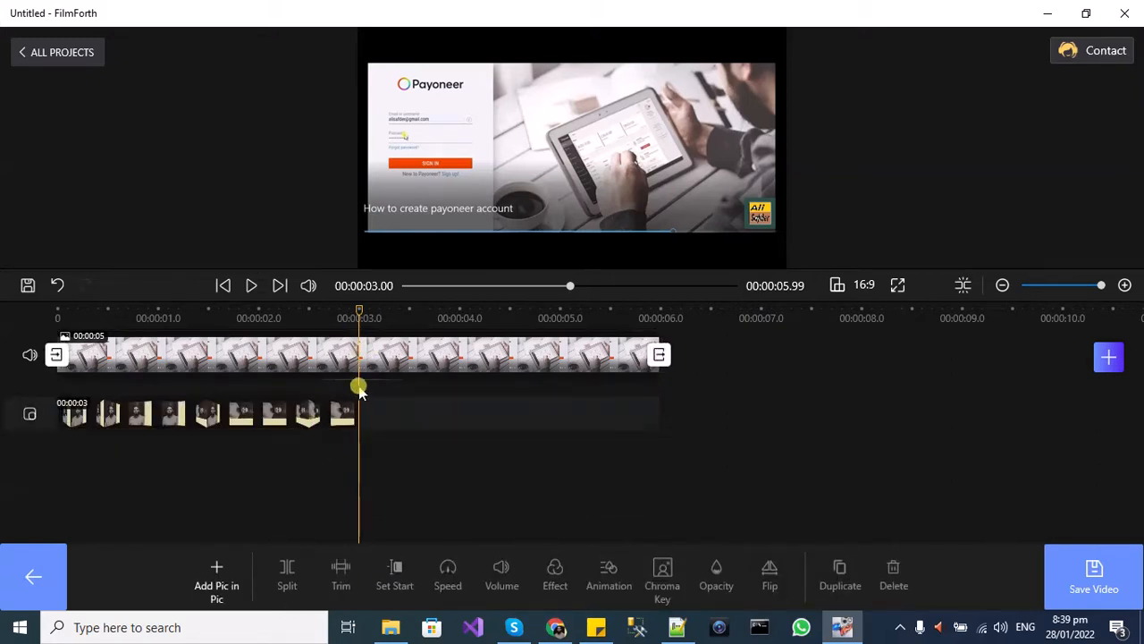
left_click_drag(359, 314, 413, 314)
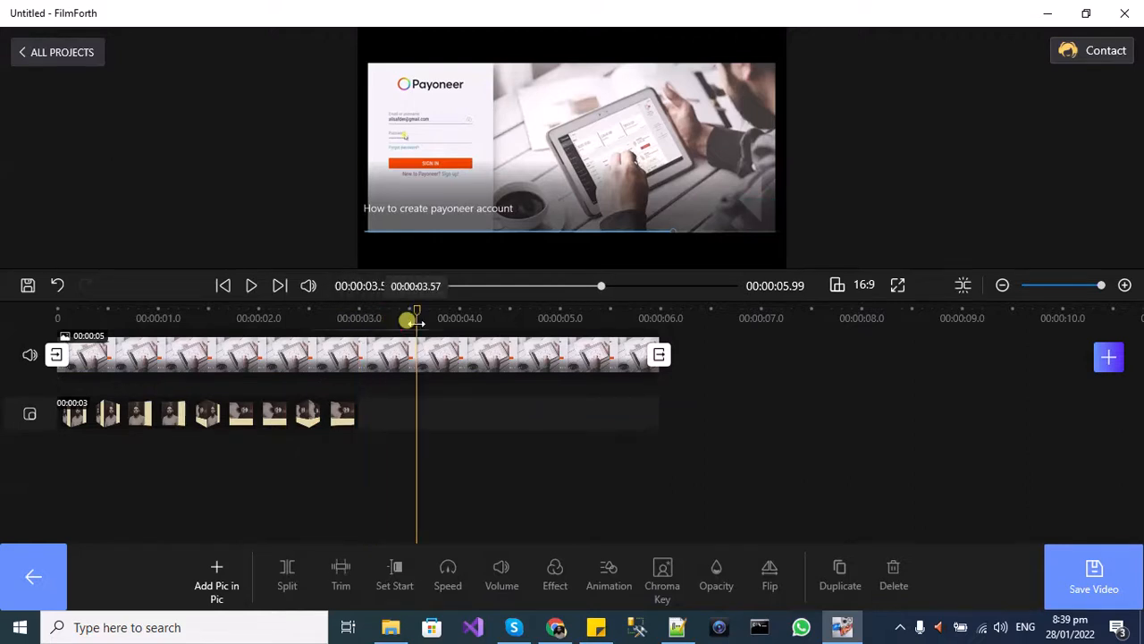
left_click(323, 424)
left_click_drag(362, 411, 396, 413)
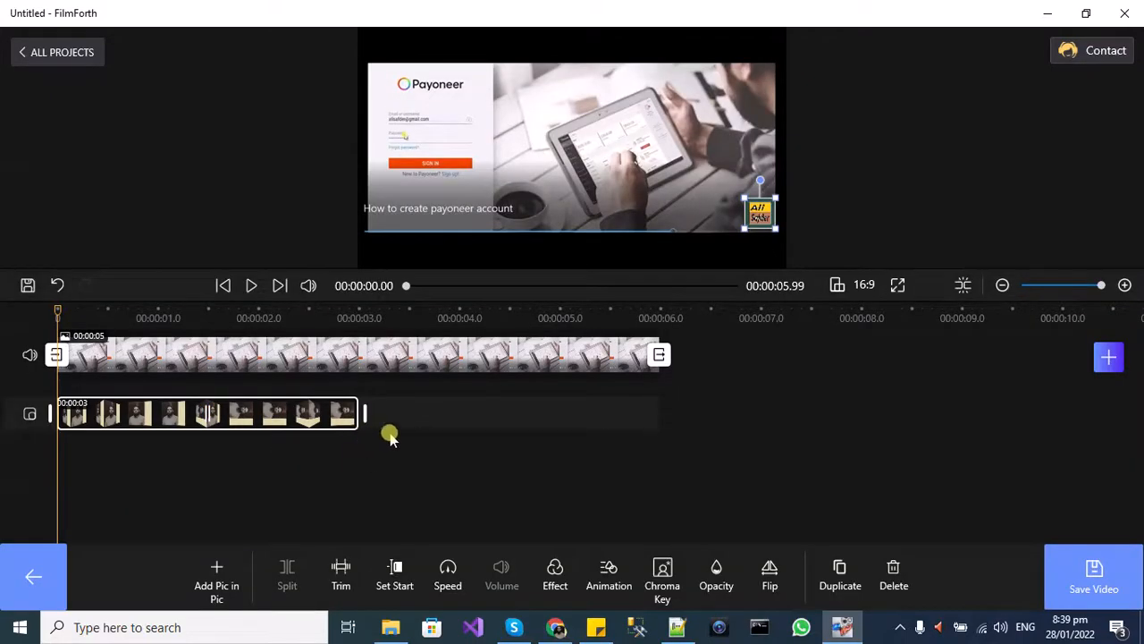
left_click_drag(362, 411, 469, 416)
left_click(51, 575)
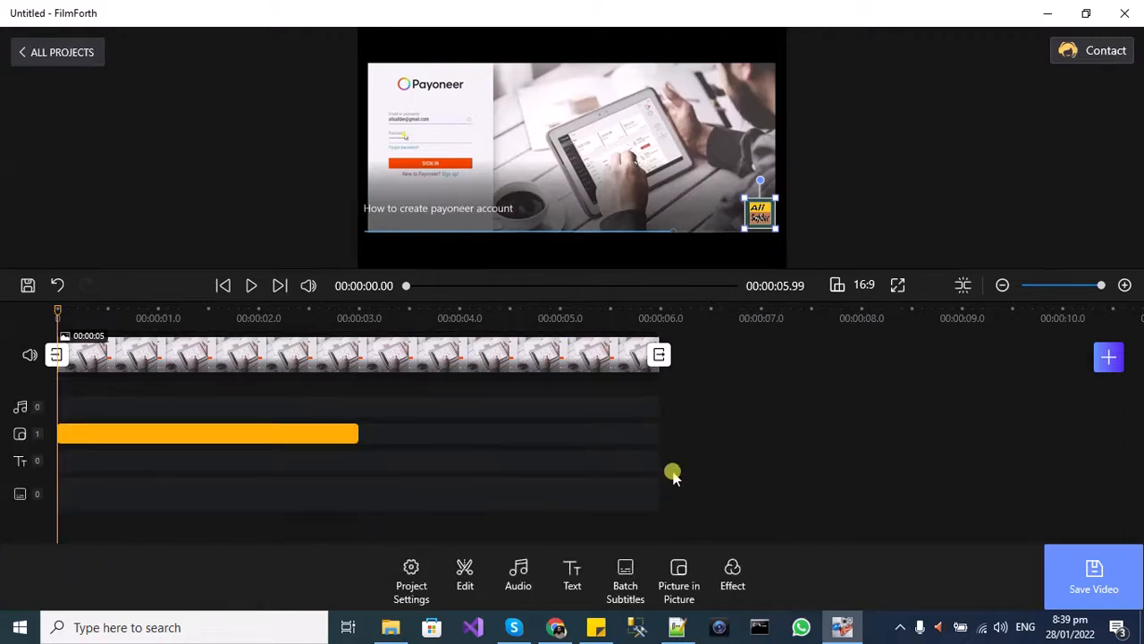
- Export the project as a 720P, 30 fps MPEG-4 video named Cube Rotator in the YouTube folder
left_click(1093, 597)
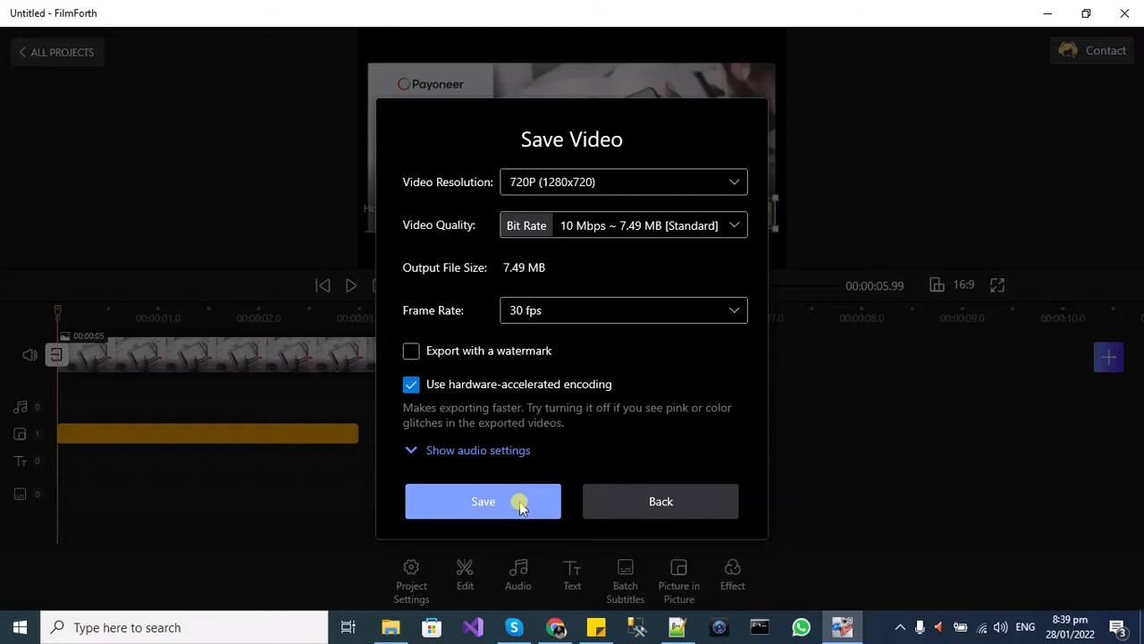
left_click(432, 451)
left_click(436, 490)
left_click(422, 497)
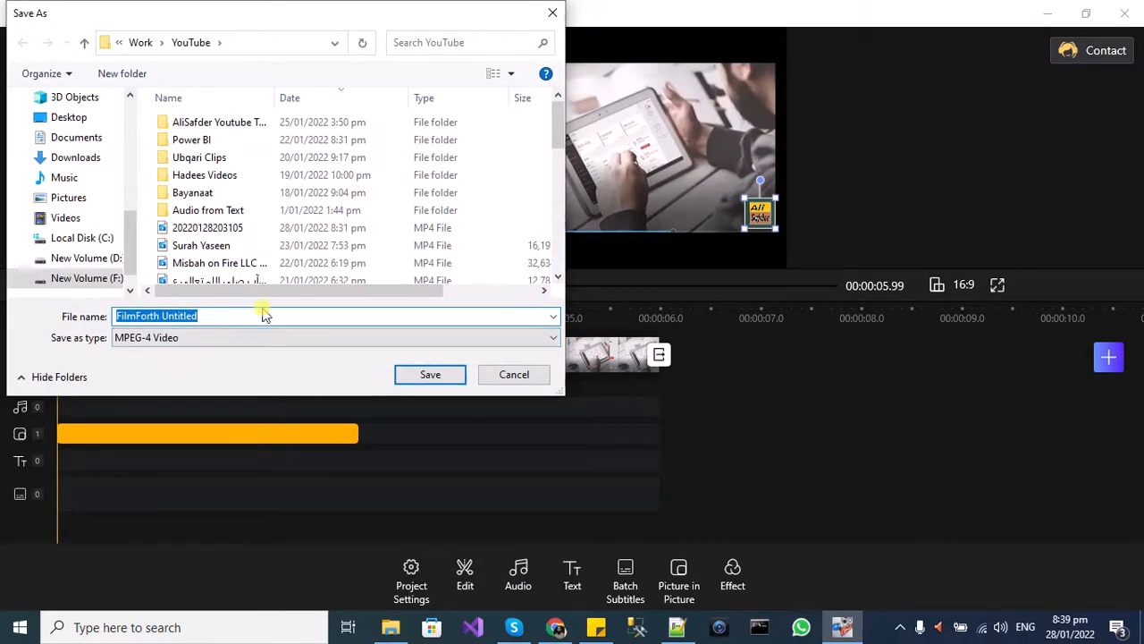
type("Cube Rotator")
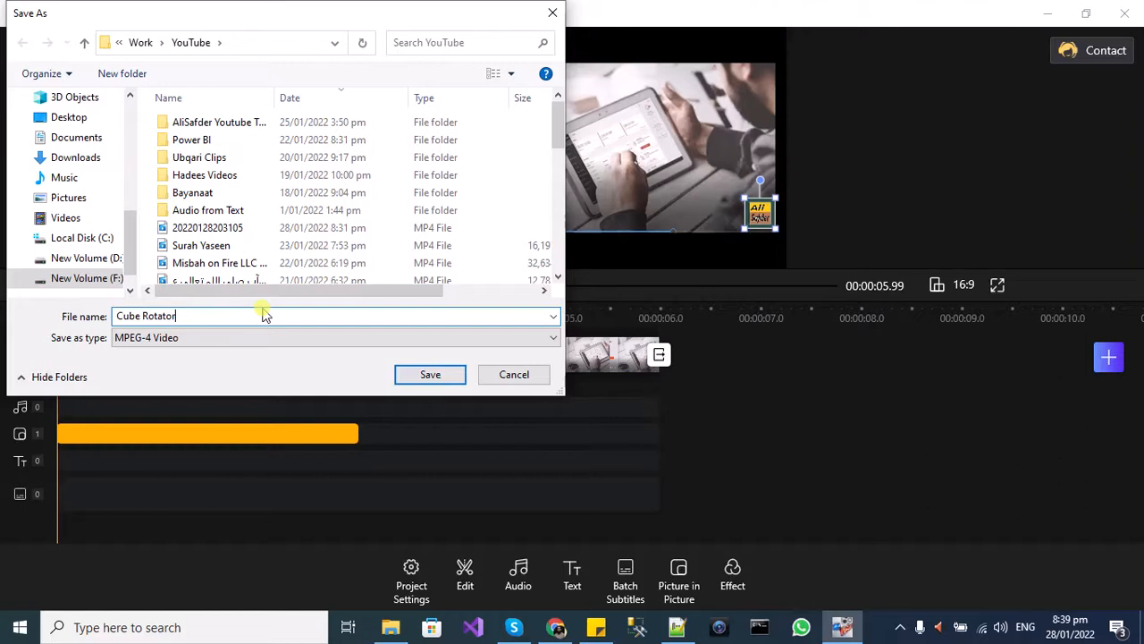
left_click(403, 376)
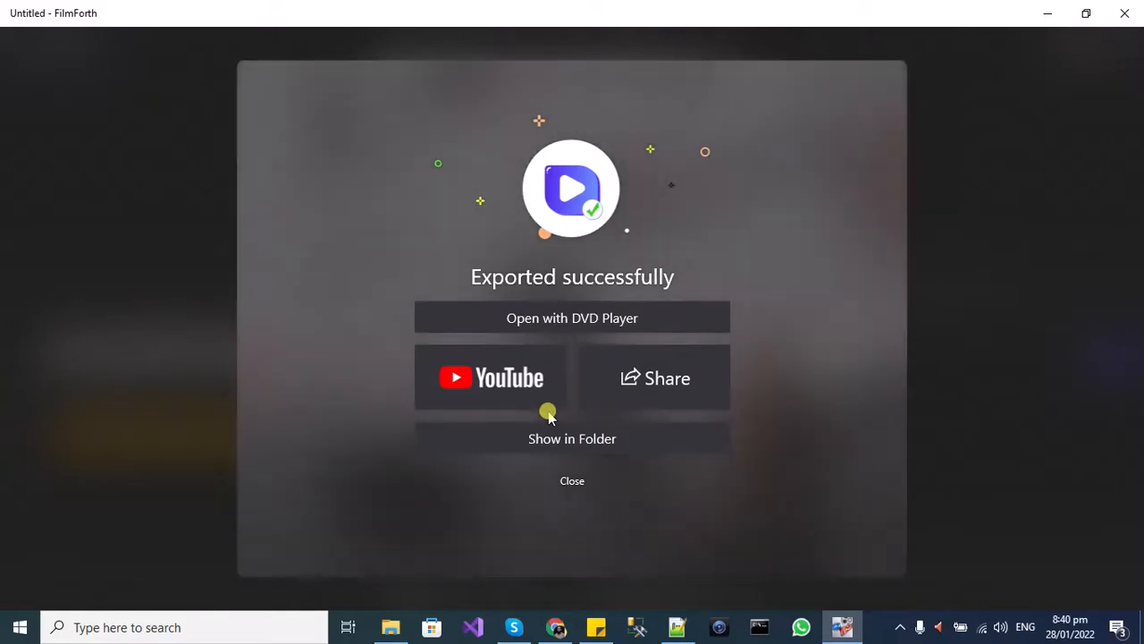
- Play the exported Cube Rotator video from the YouTube folder and exit full-screen playback
left_click(660, 483)
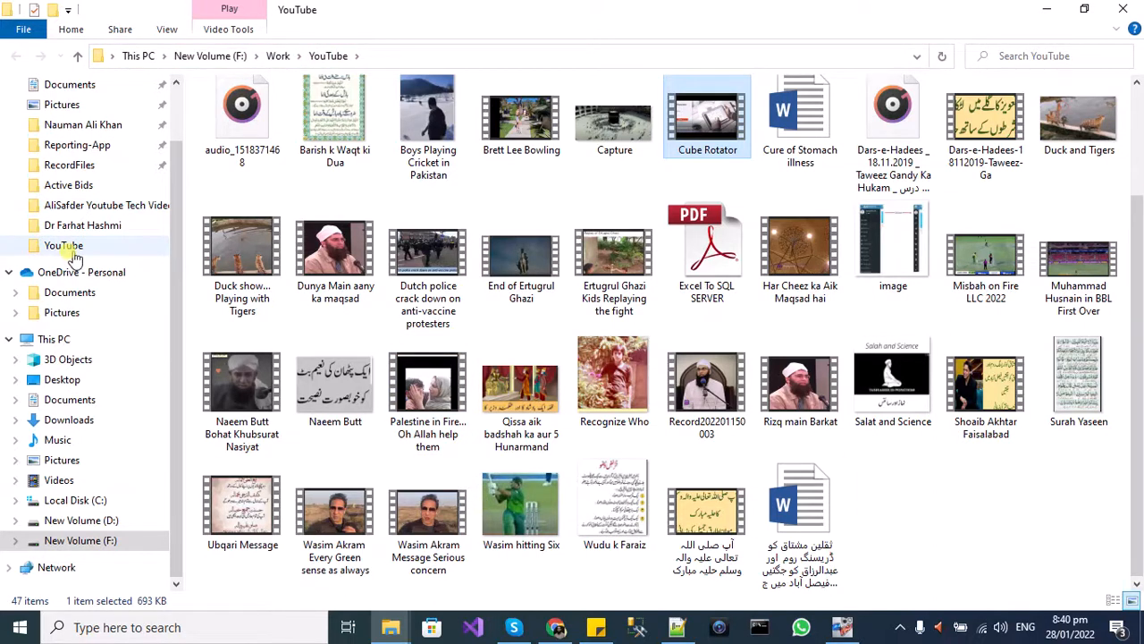
double_click(816, 305)
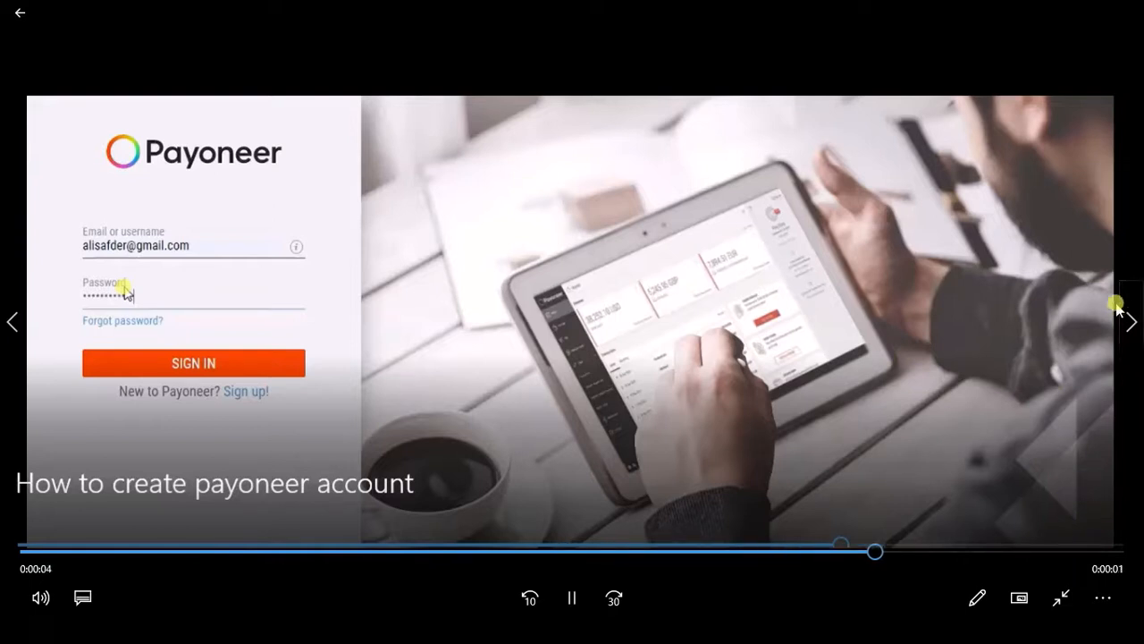
left_click(1078, 606)
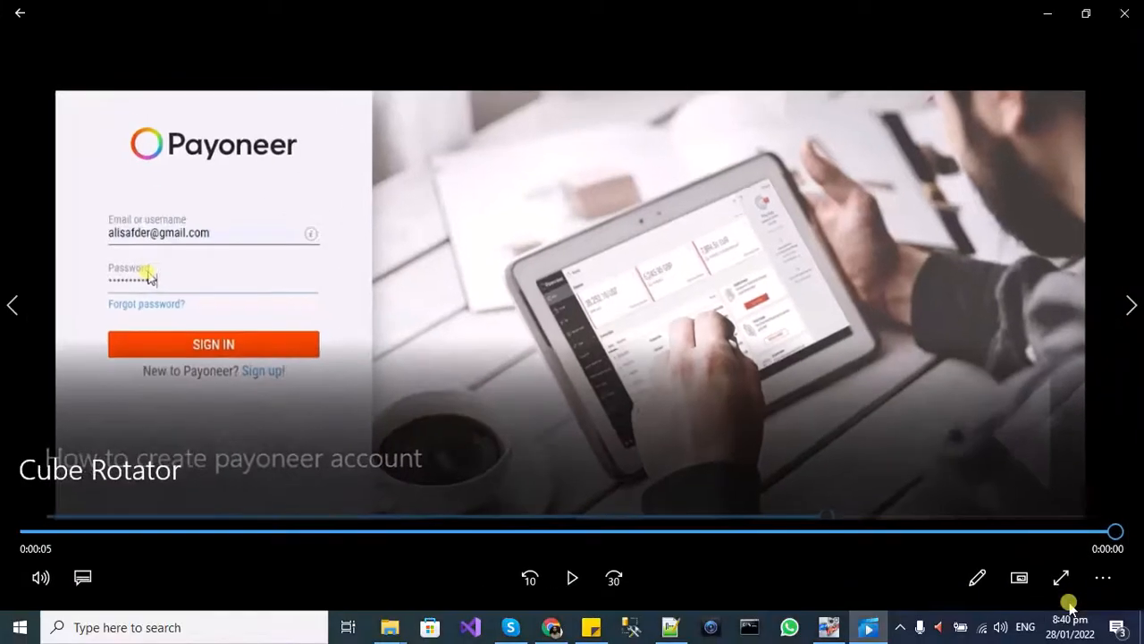